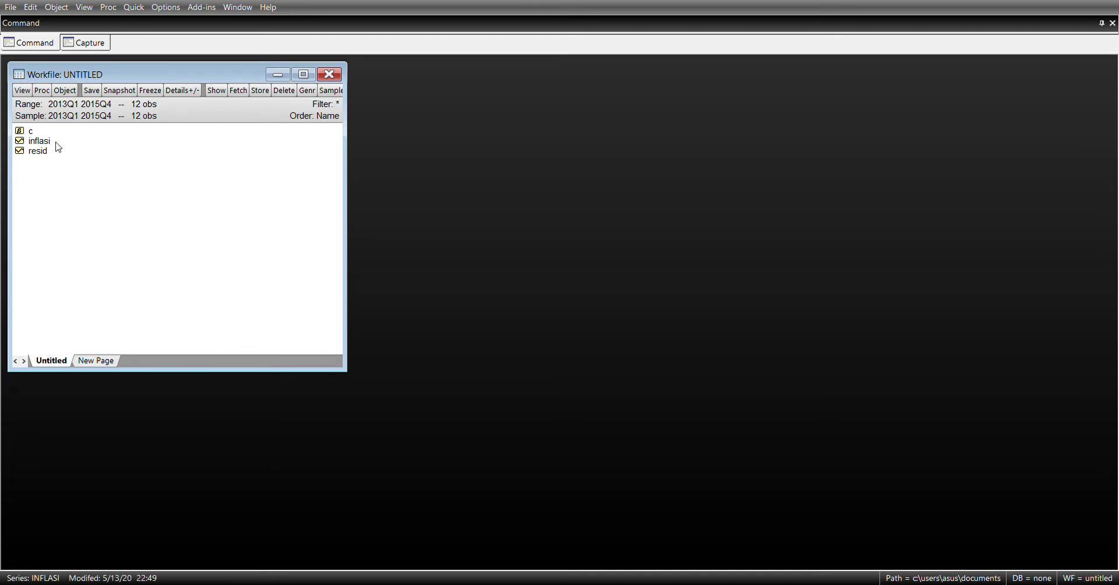
Step: Create two new series objects named konsumsi and bunga in the workfile
left_click(65, 91)
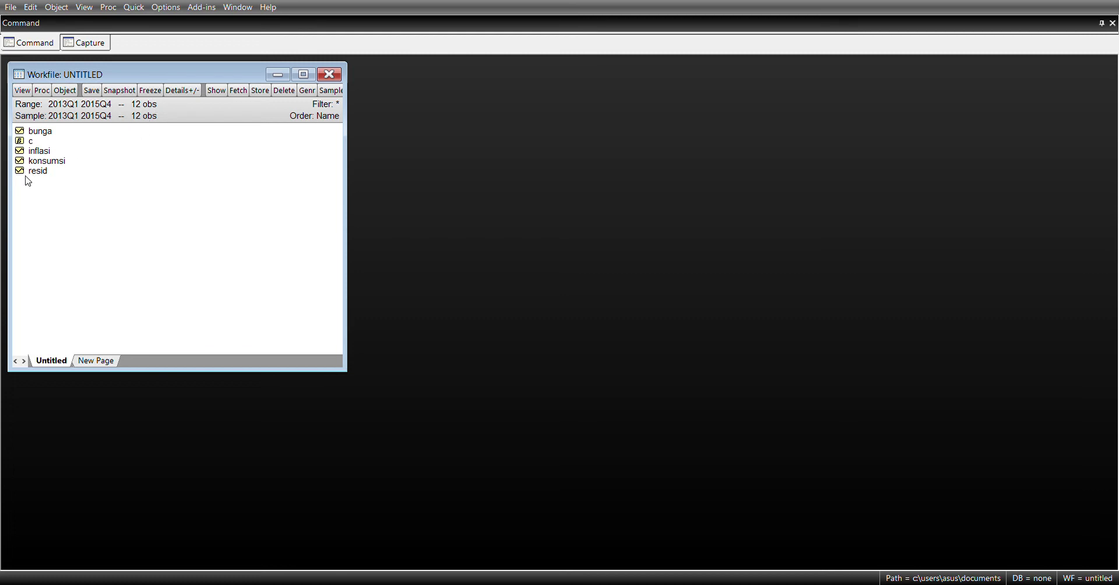
Step: Open the inflasi, konsumsi and bunga series one after another to check their contents, closing each again
double_click(40, 152)
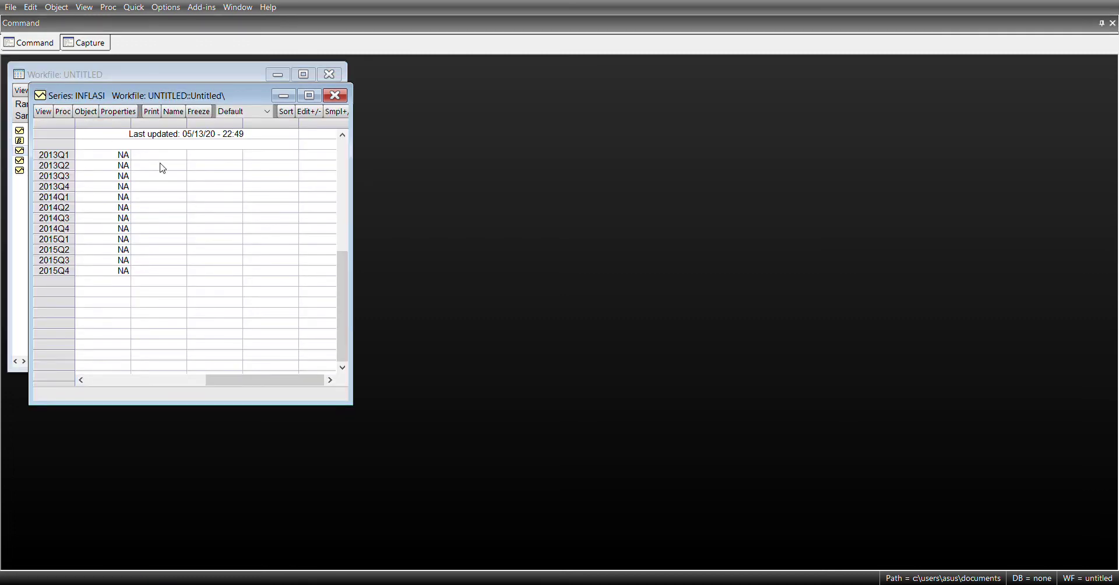
left_click(335, 95)
double_click(49, 162)
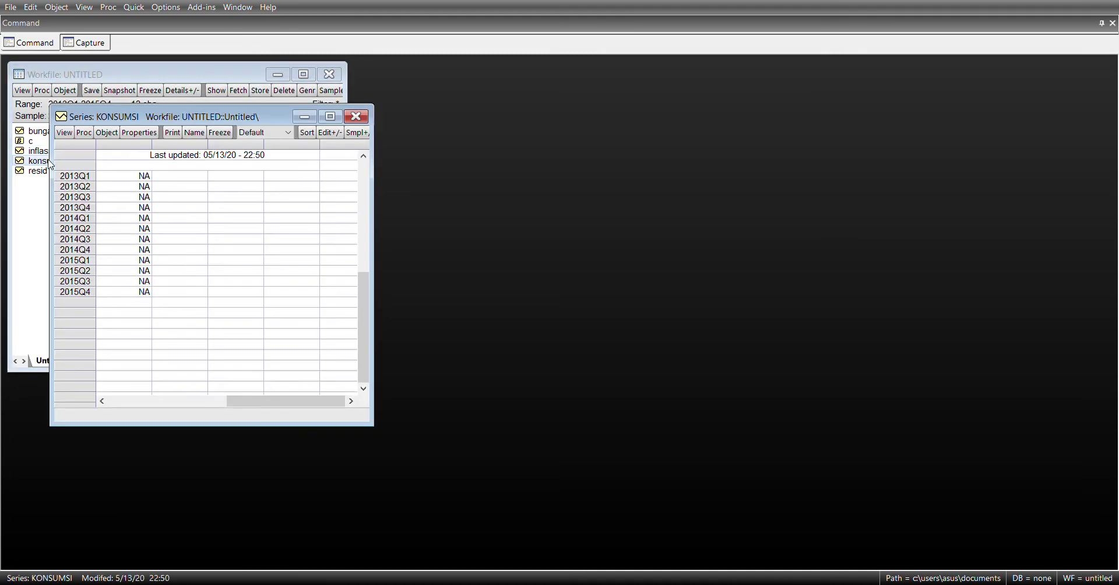
left_click(355, 116)
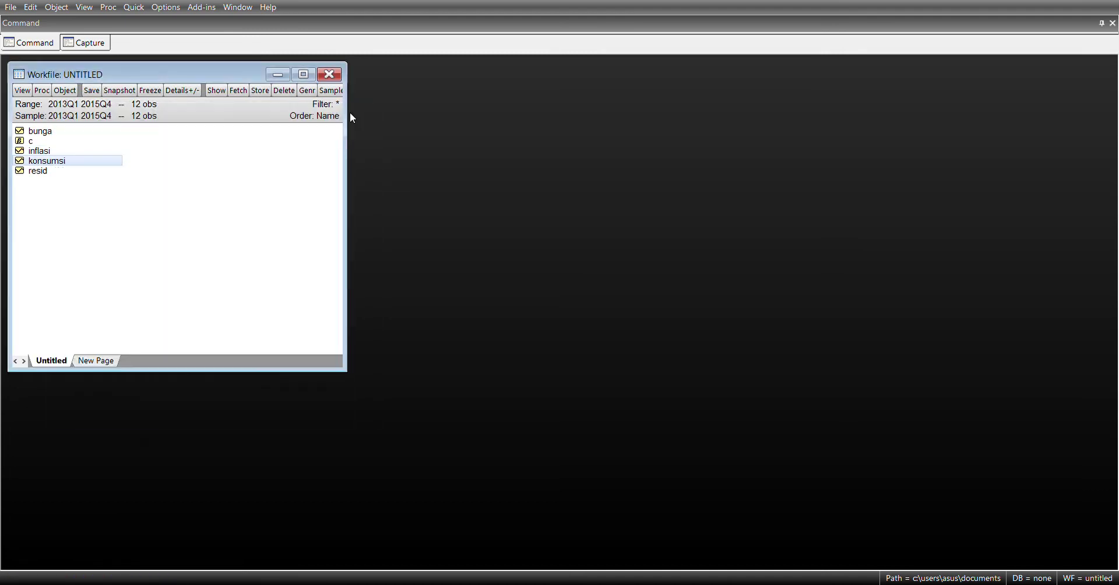
left_click(53, 133)
double_click(52, 132)
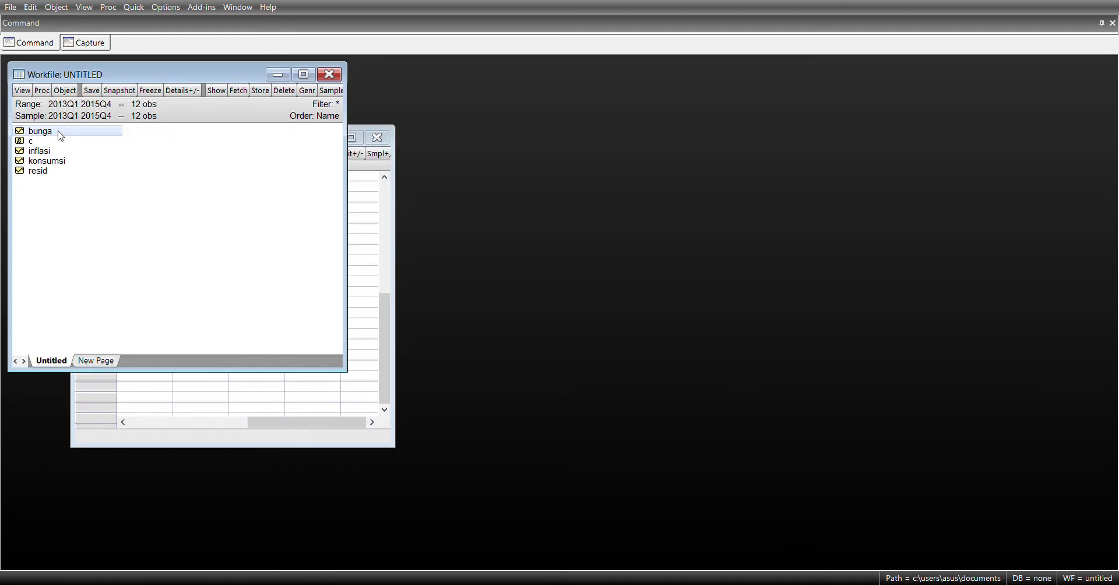
left_click(362, 211)
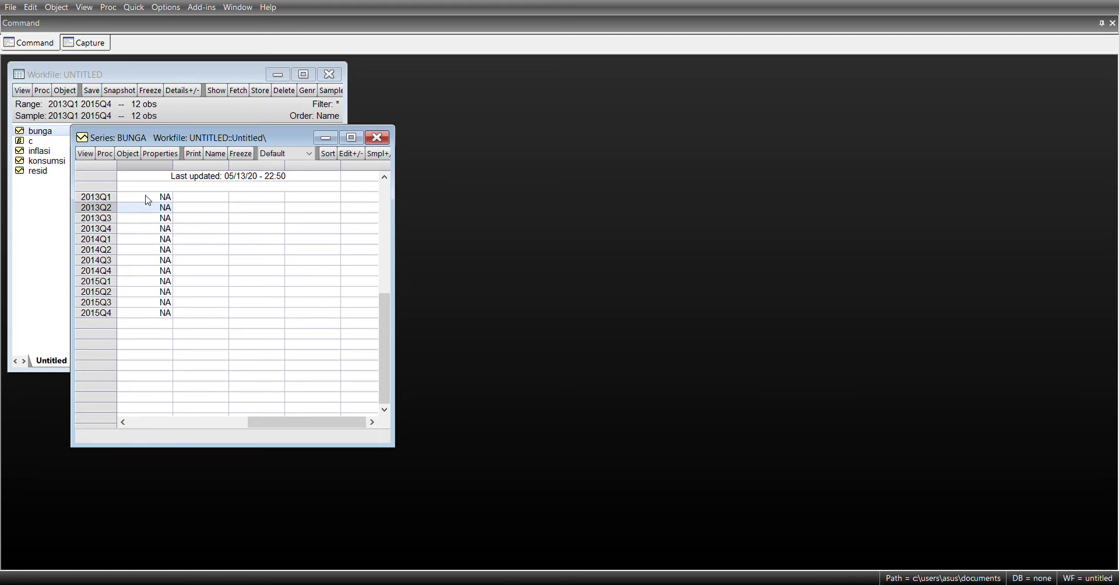
left_click(377, 138)
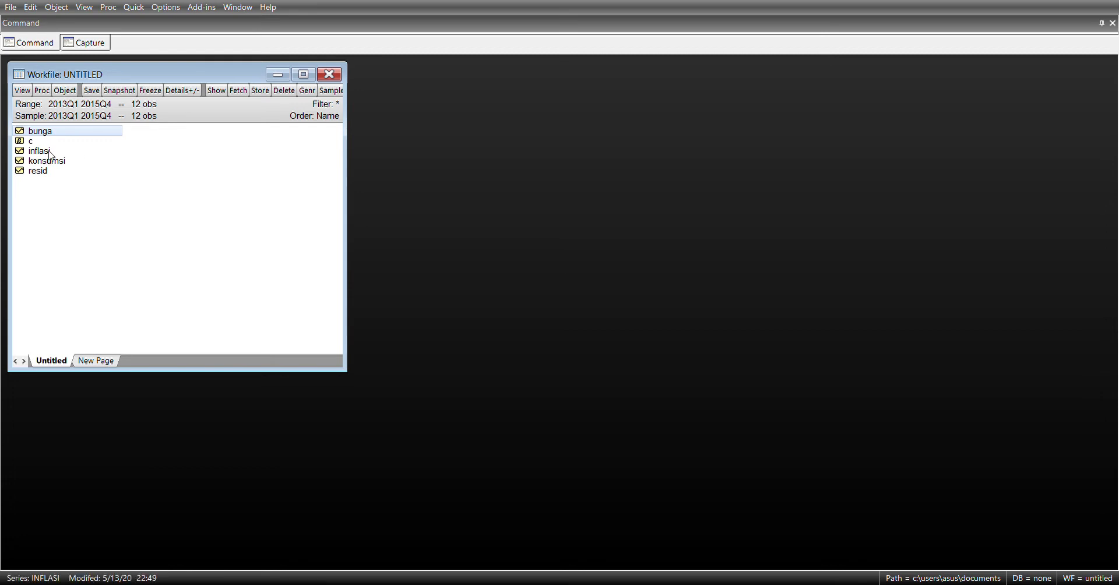
Step: Open inflasi, bunga and konsumsi together as one group, in that order
left_click(50, 152)
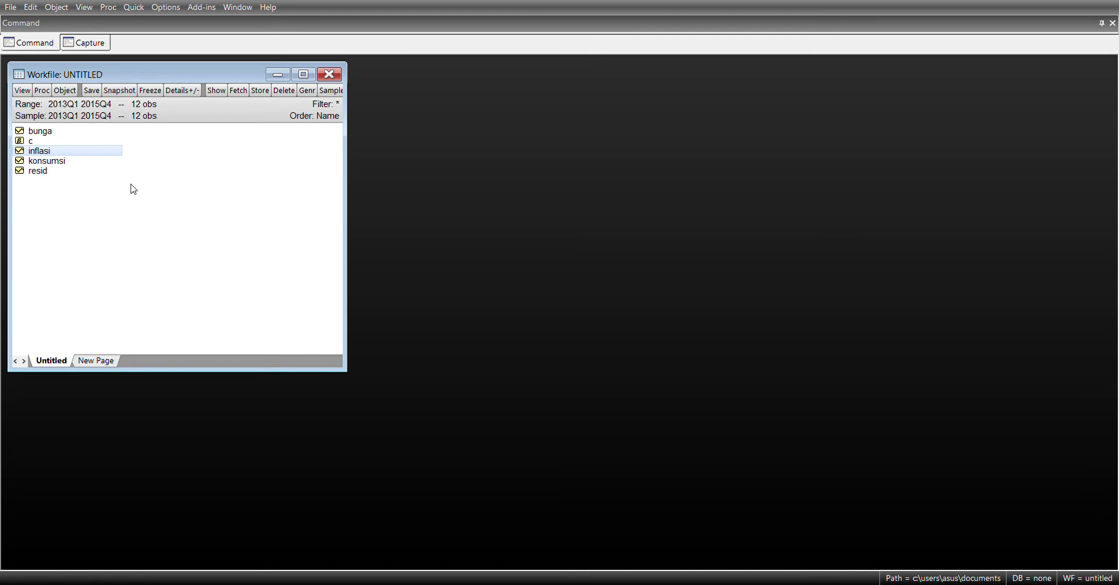
left_click(55, 133, "ctrl")
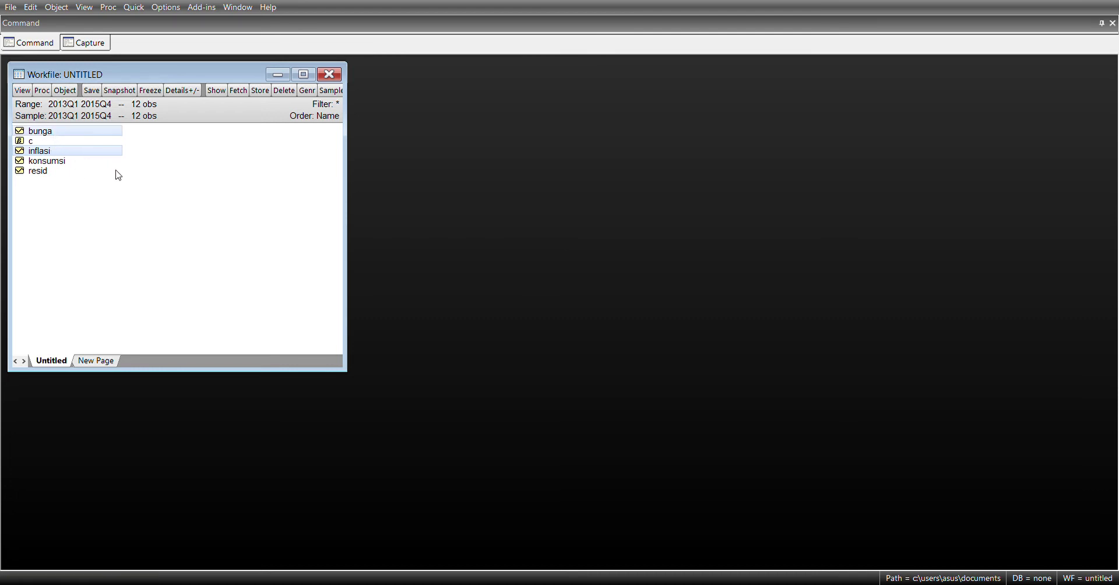
left_click(61, 162, "ctrl")
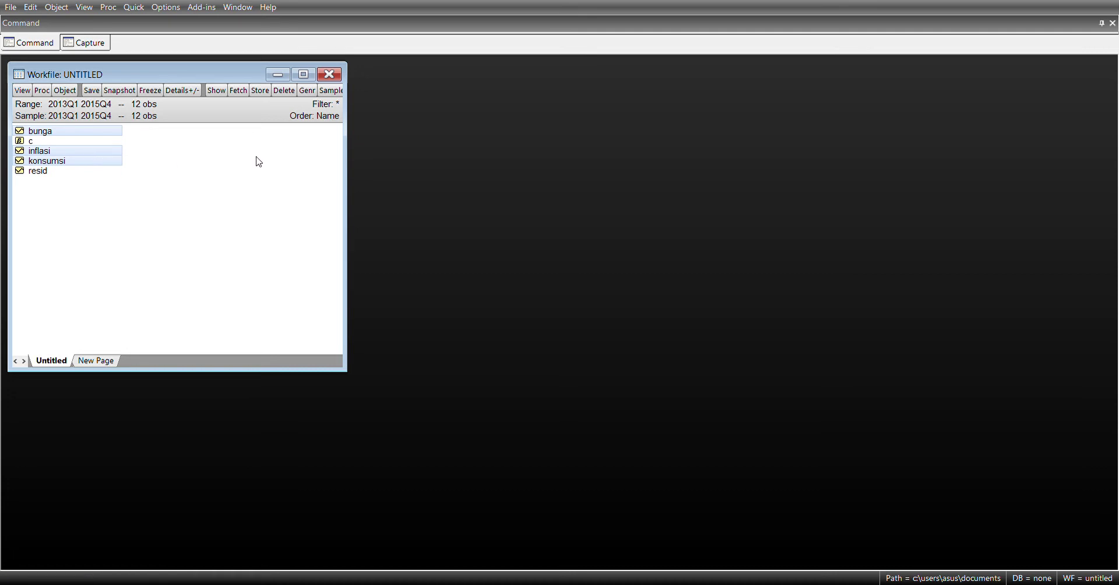
key("Return")
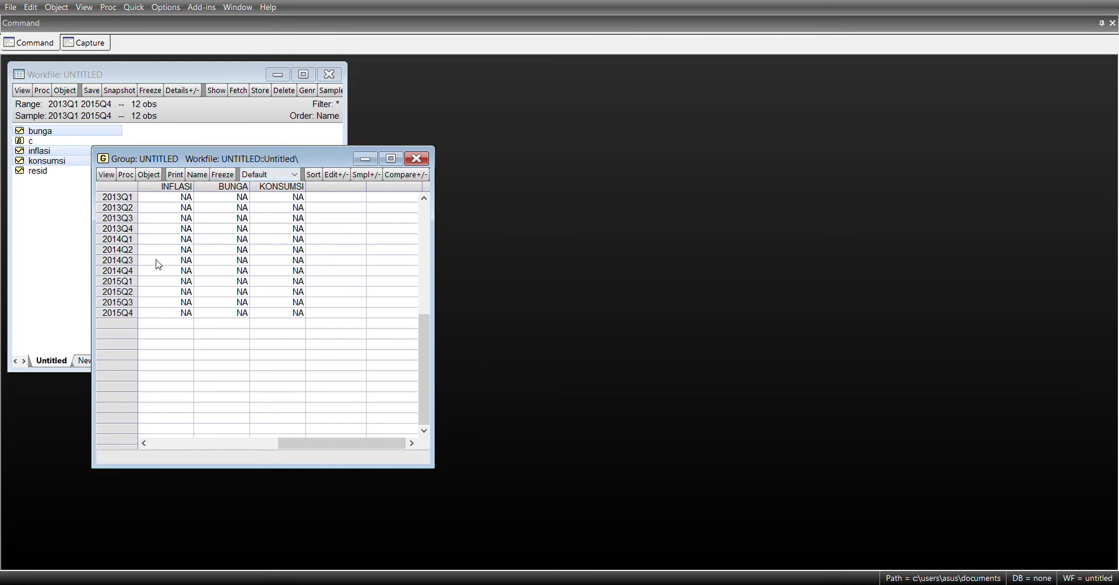
Step: Turn on editing for the group spreadsheet
left_click(182, 199)
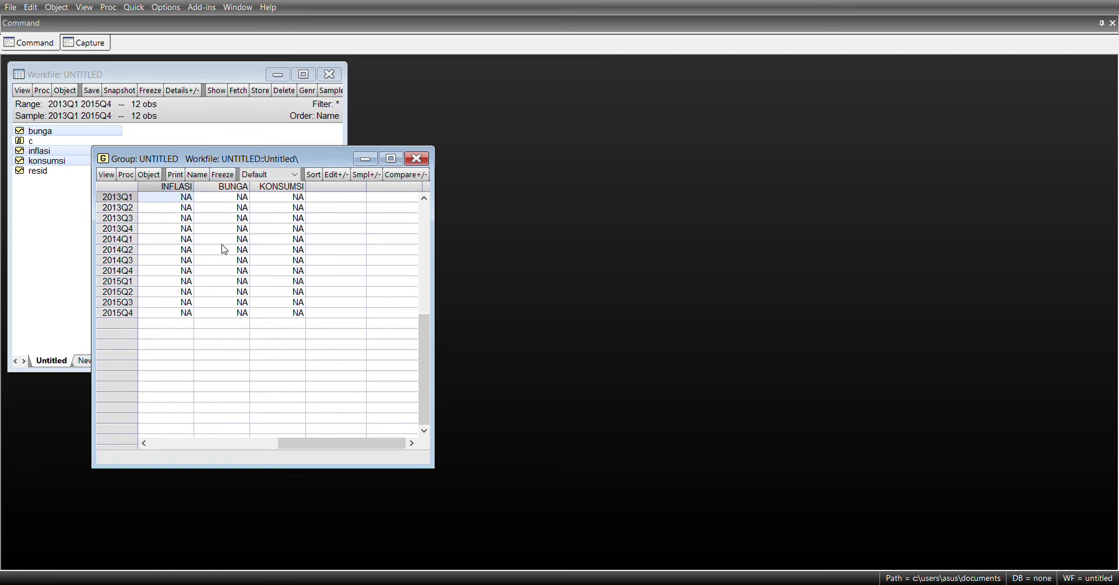
left_click(187, 209)
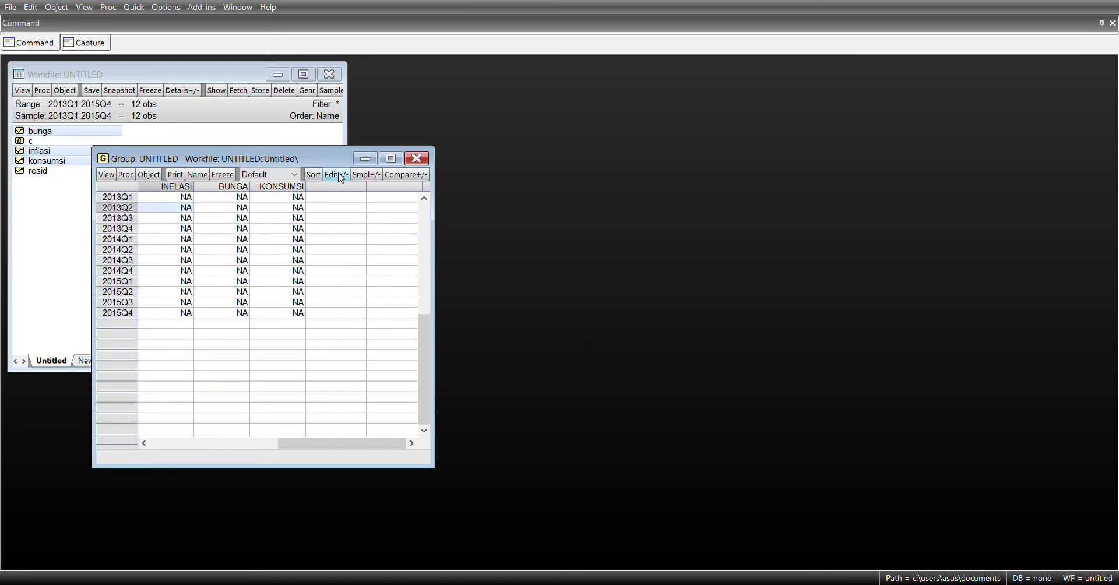
left_click(225, 210)
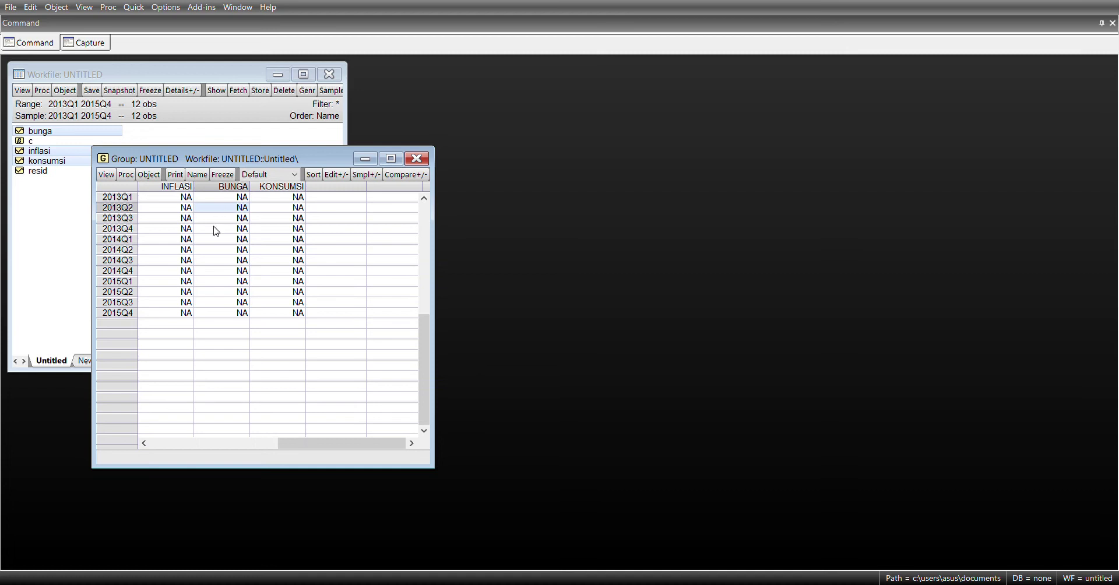
left_click(336, 174)
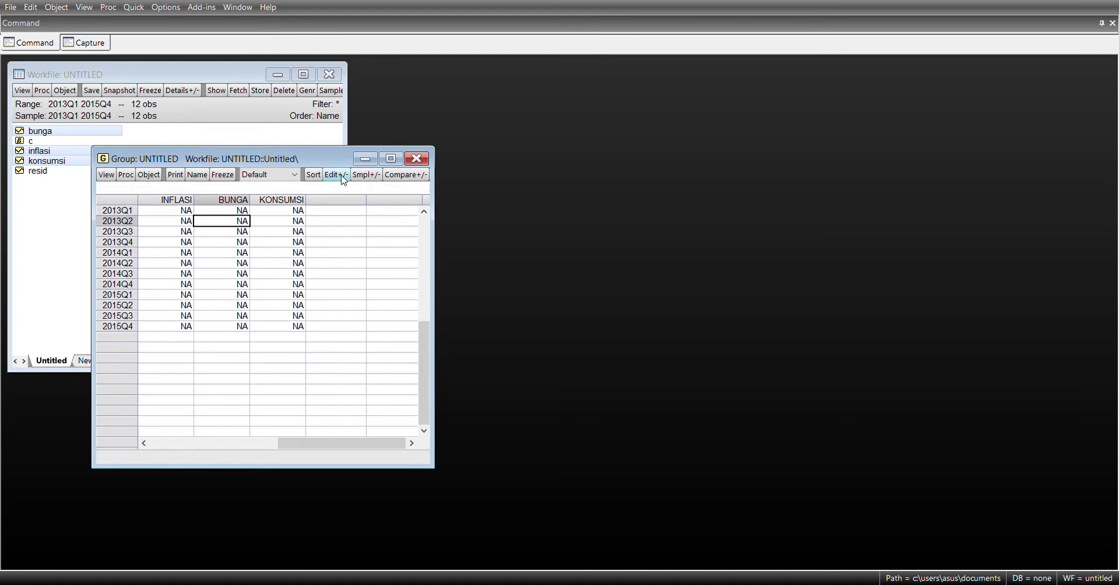
Step: Enter the INFLASI values for 2013Q1 to 2013Q4: 5.90, 5.90, 8.40 and 8.38
left_click(167, 212)
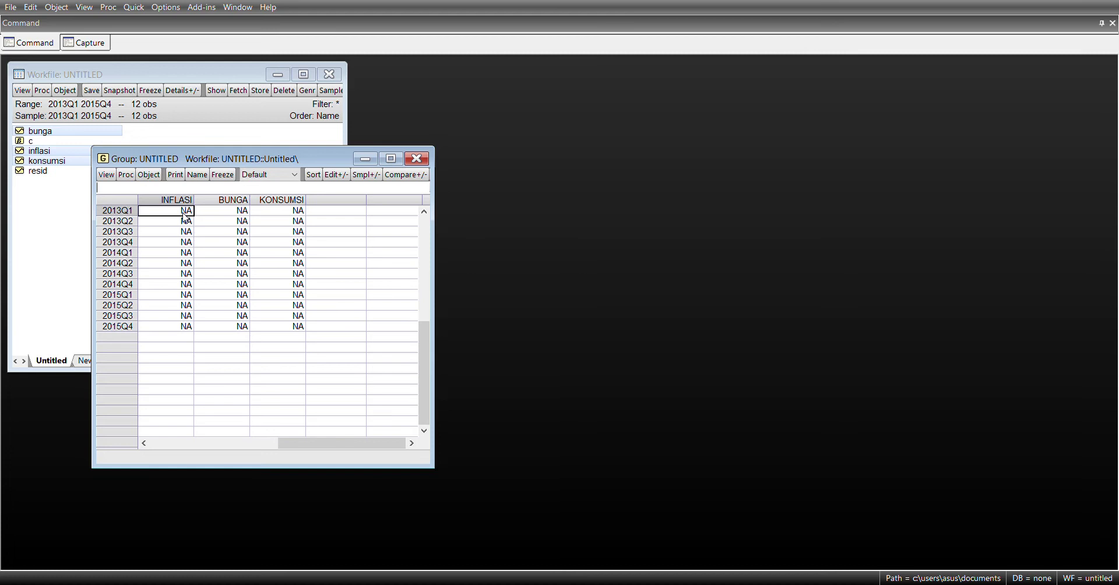
type("5.90")
key("Return")
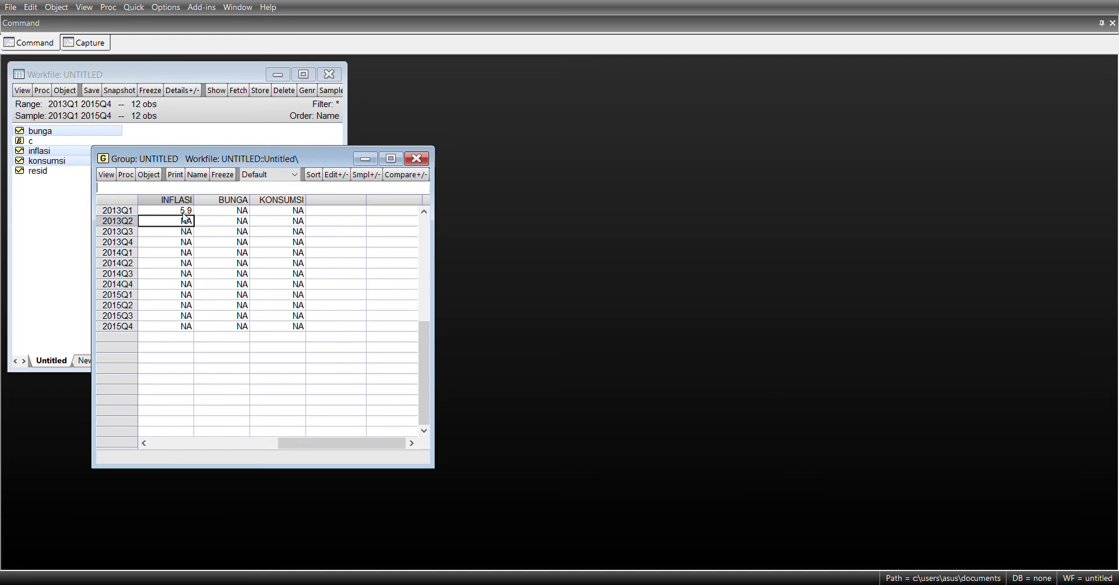
type("5.90")
key("Return")
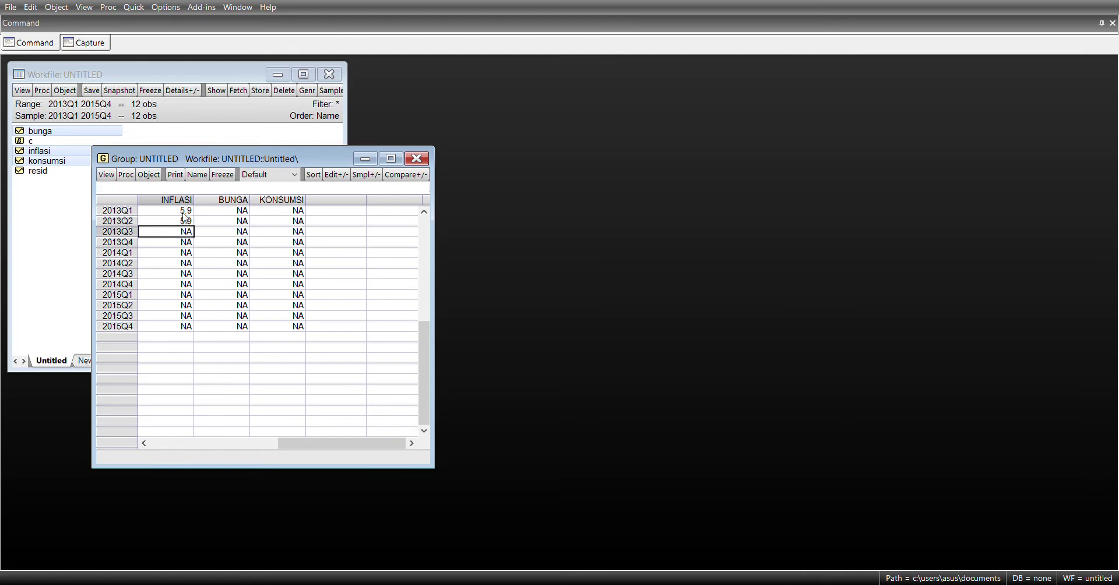
type("8.40")
key("Return")
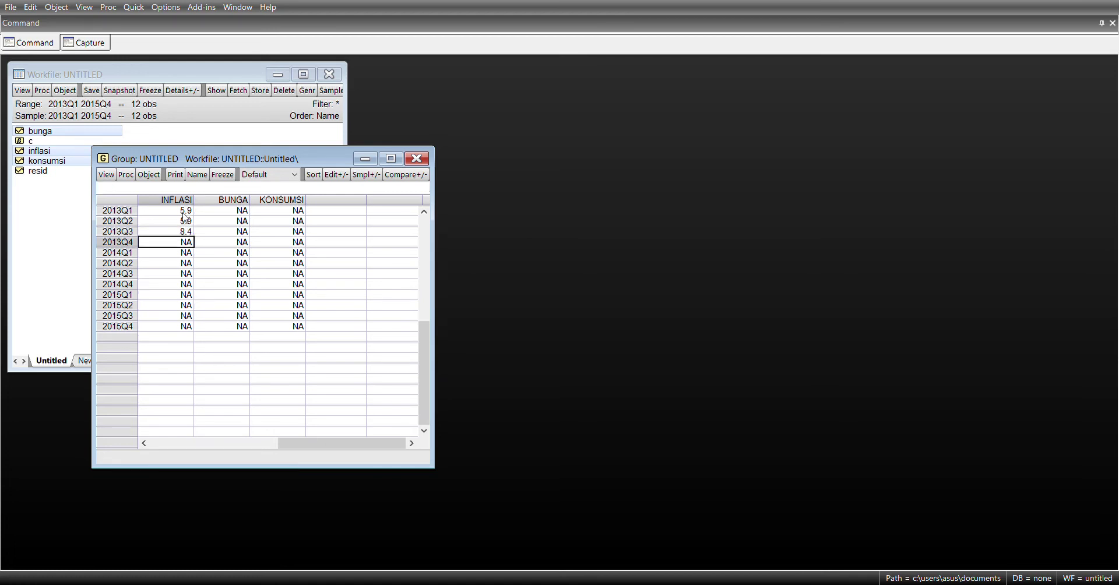
type("8.38")
key("Return")
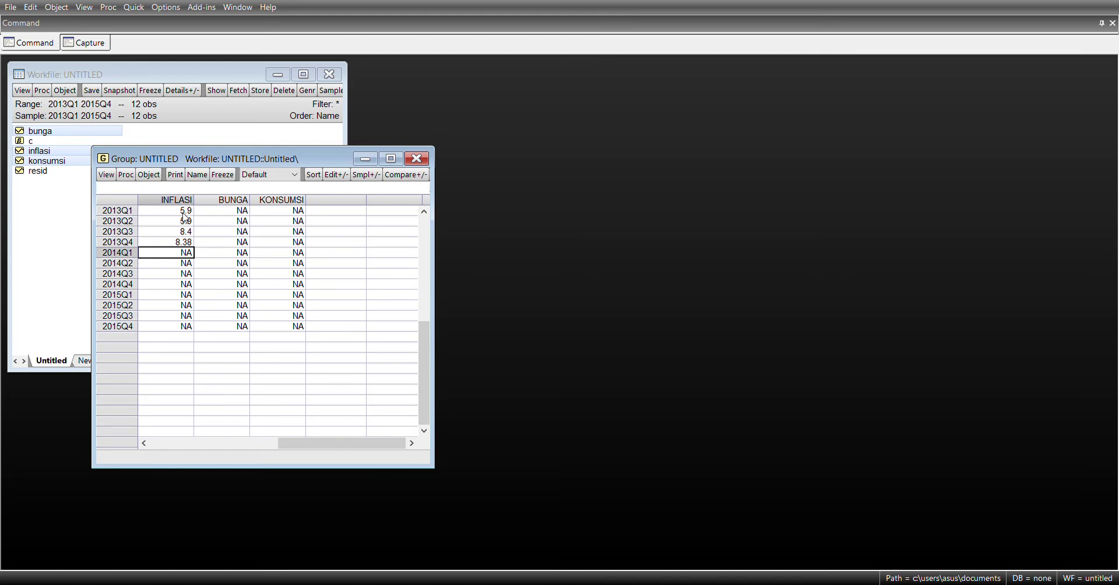
Step: Enter the INFLASI values for 2014Q1 to 2014Q4: 7.32, 6.7, 4.53 and 8.36
type("7.32")
key("Return")
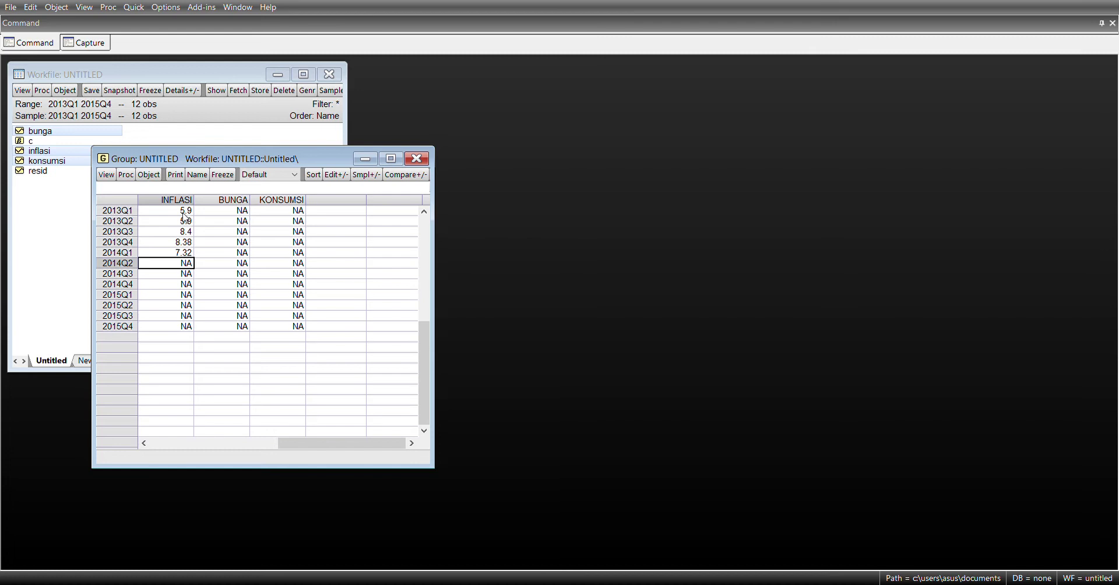
type("6.7")
key("Return")
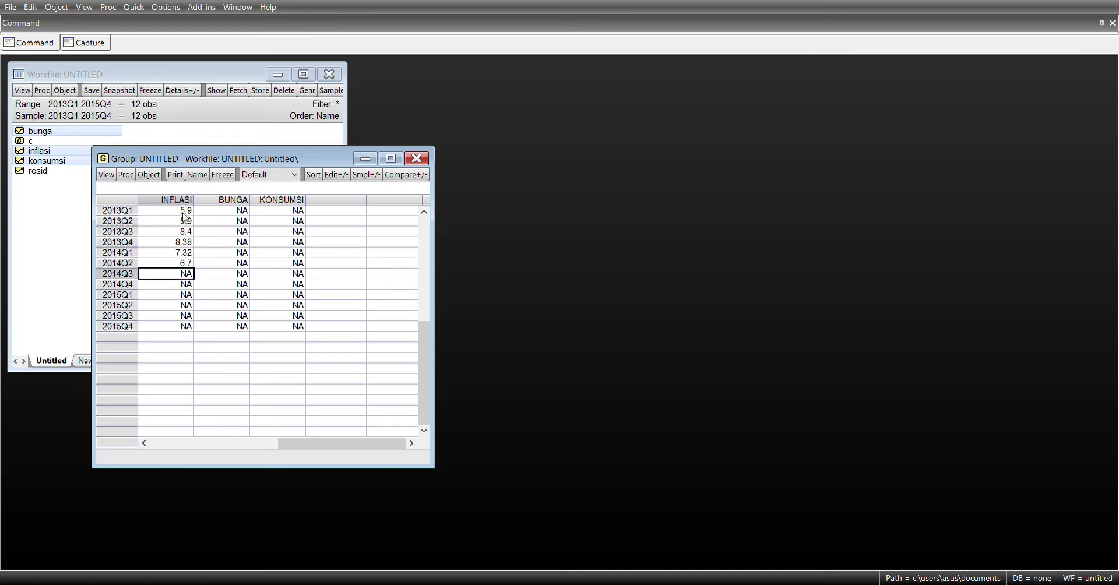
type("4.53")
key("Return")
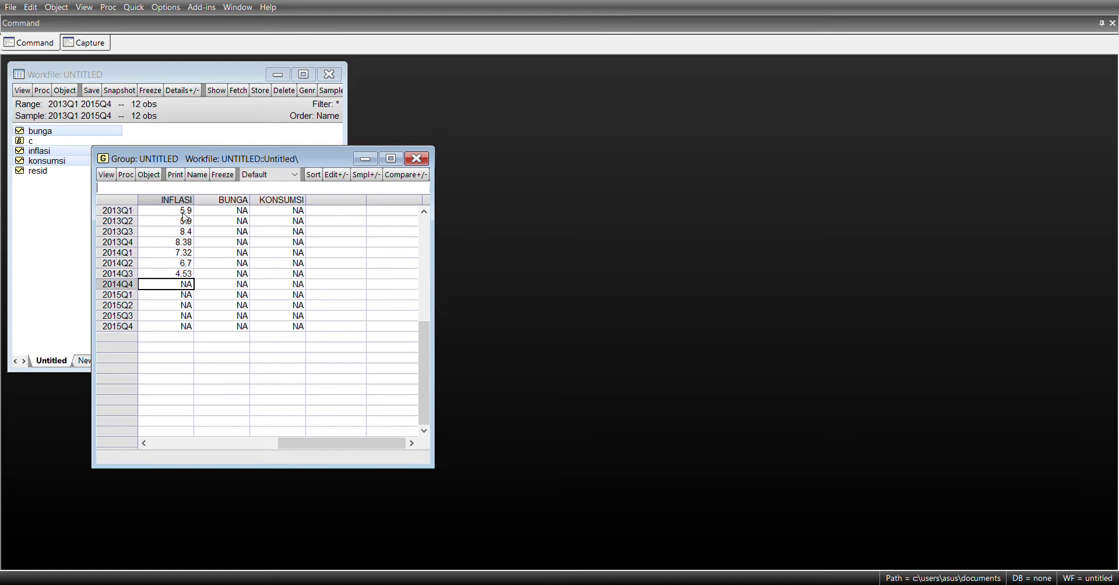
type("8.36")
key("Return")
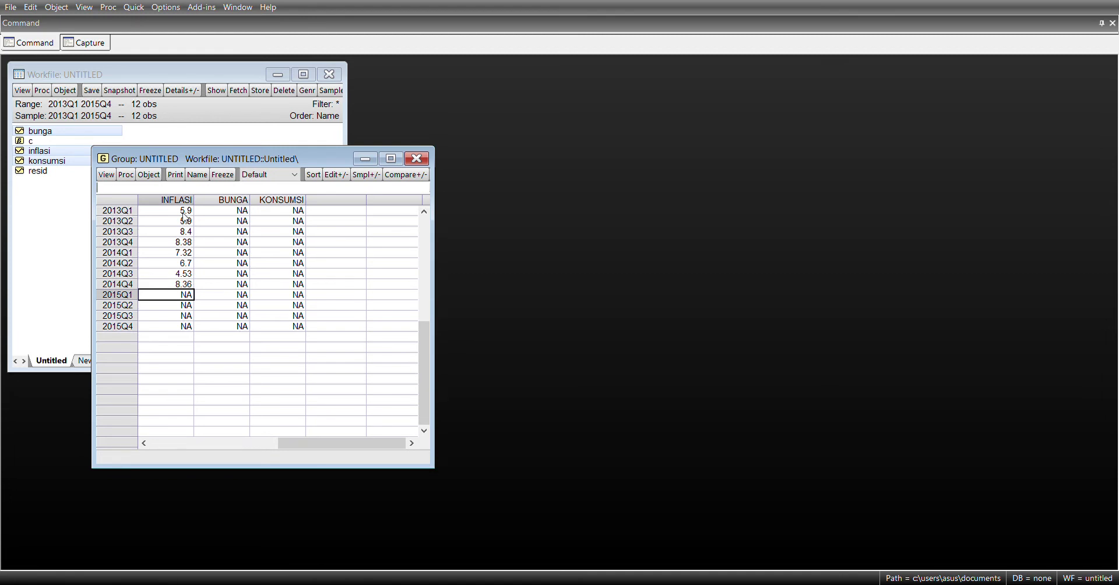
Step: Enter the INFLASI values for 2015Q1 to 2015Q4: 6.38, 7.26, 6.83 and 3.35
type("6.38")
key("Return")
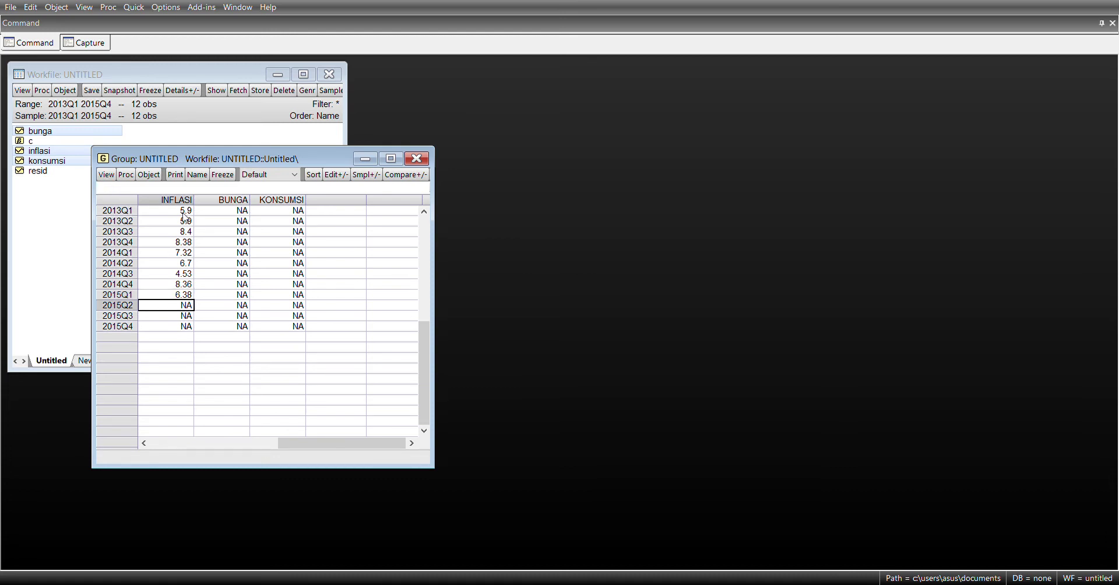
type("7.26")
key("Return")
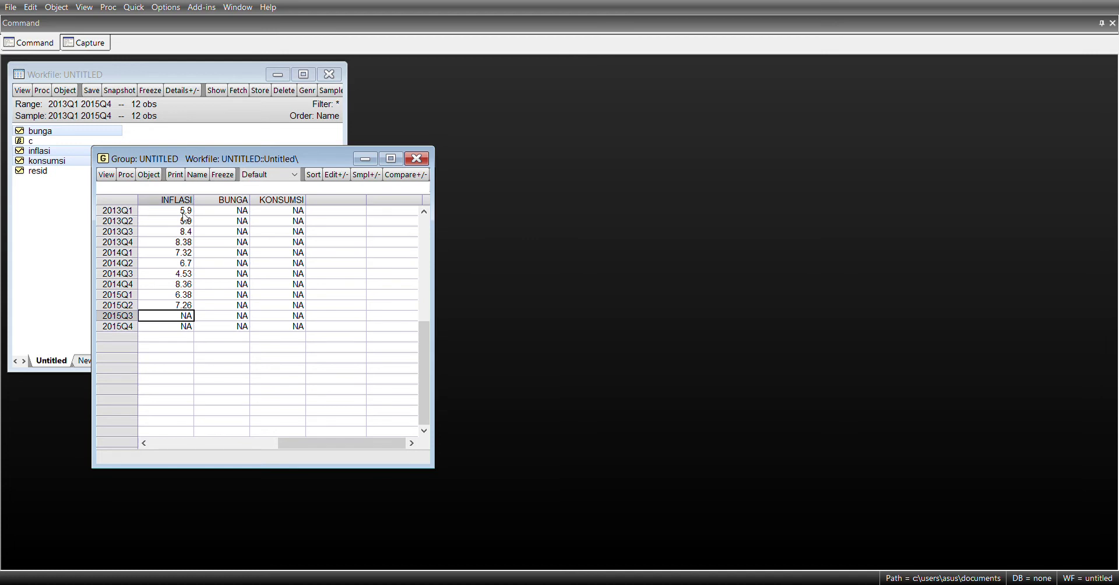
type("6.83")
key("Return")
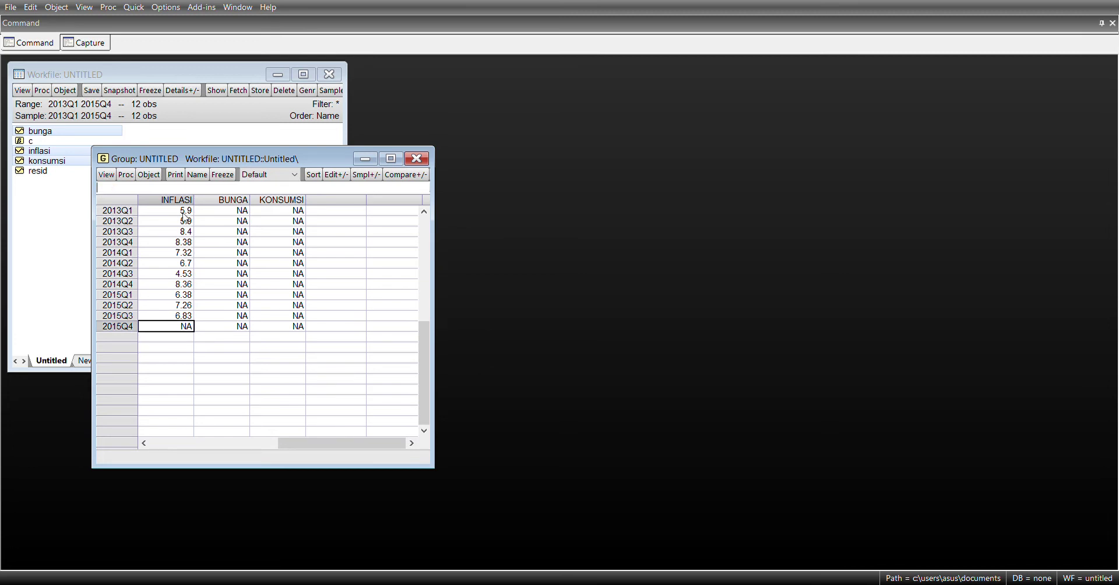
type("3.35")
key("Return")
Step: Enter the BUNGA values for 2013Q1 to 2013Q4: 5.75, 6, 7.25 and 7.5
left_click(229, 214)
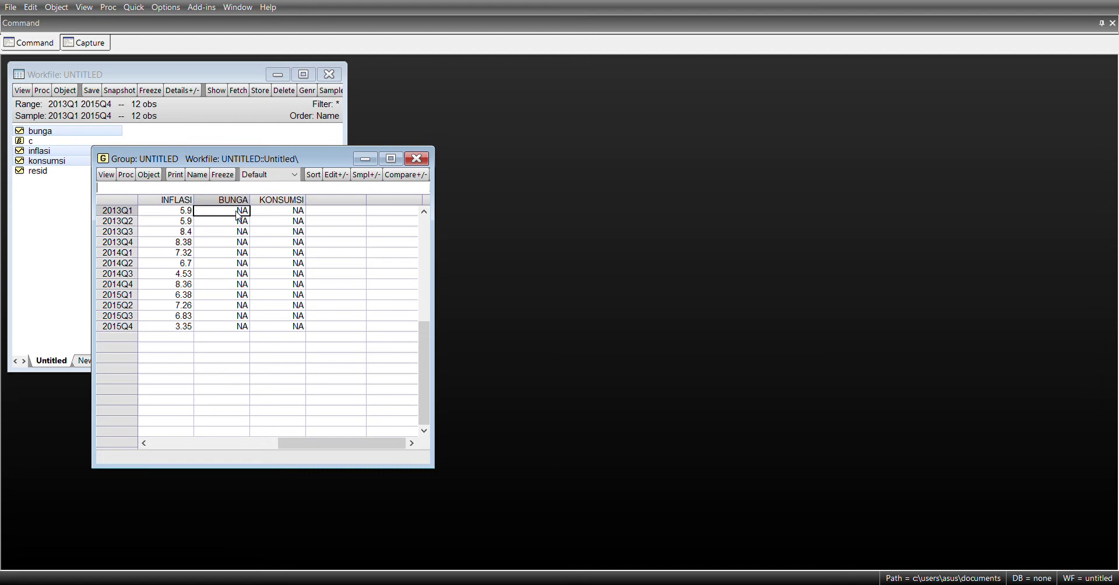
type("5.75")
key("Return")
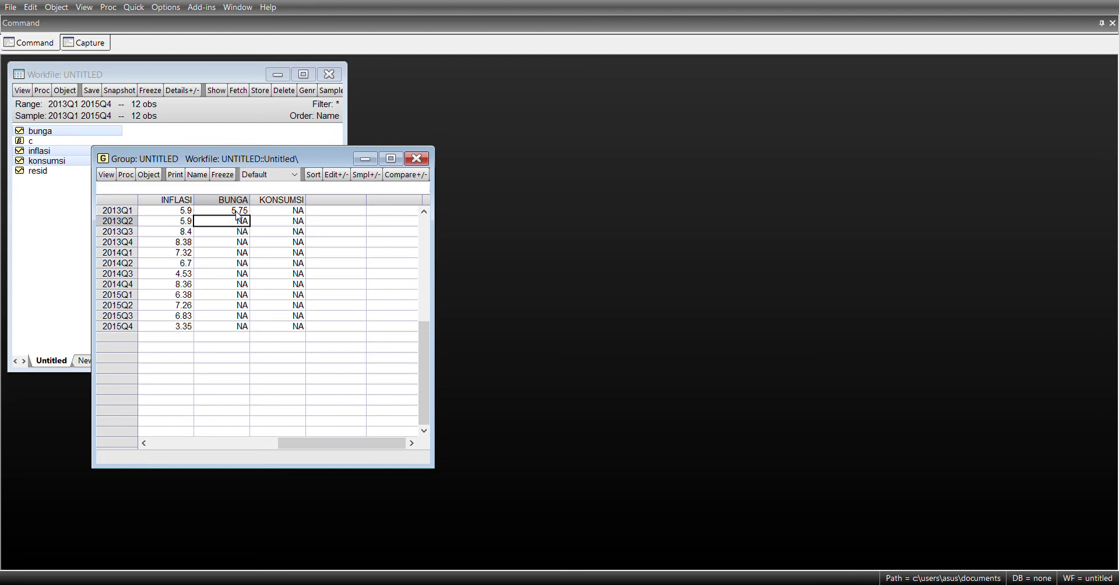
type("5")
key("BackSpace")
type("6")
key("Return")
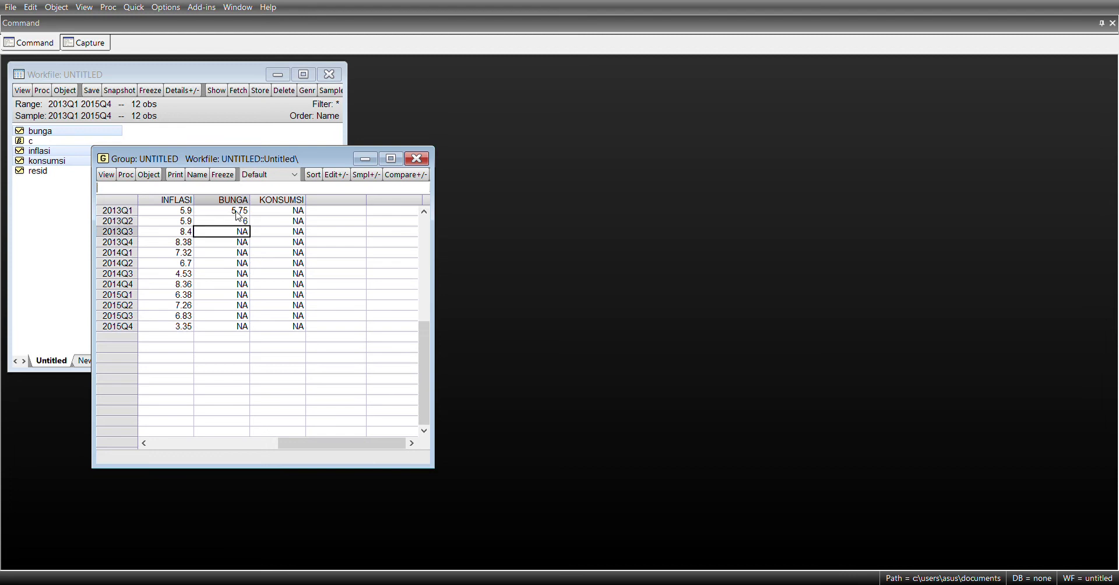
type("7.25")
key("Return")
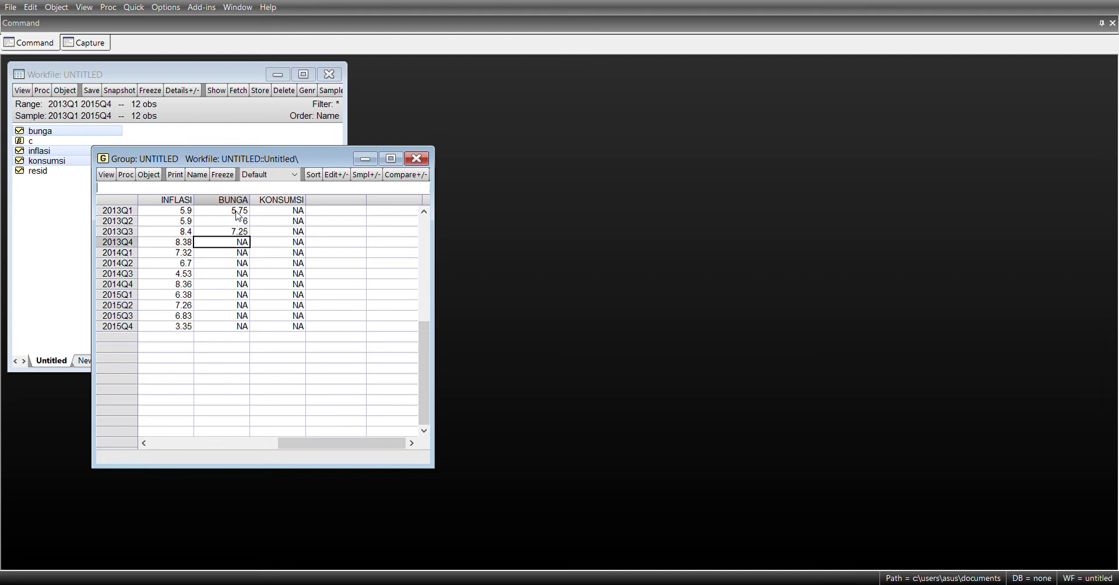
type("7.590")
key("BackSpace")
key("BackSpace")
key("Return")
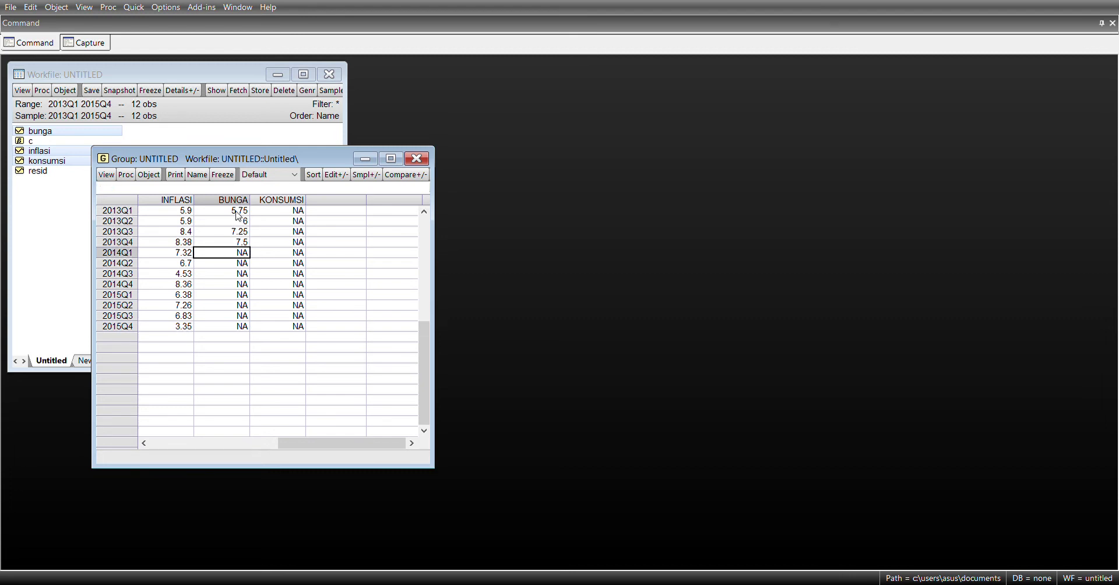
Step: Check the BUNGA entries for 2013Q3 and 2013Q4
key("Up")
key("Up")
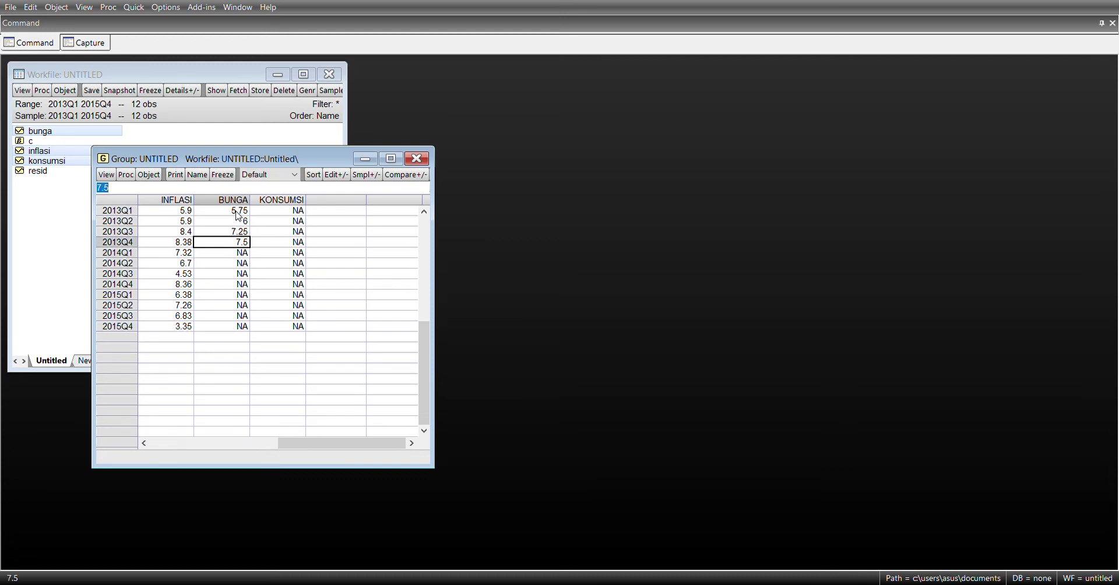
left_click(243, 244)
left_click(242, 232)
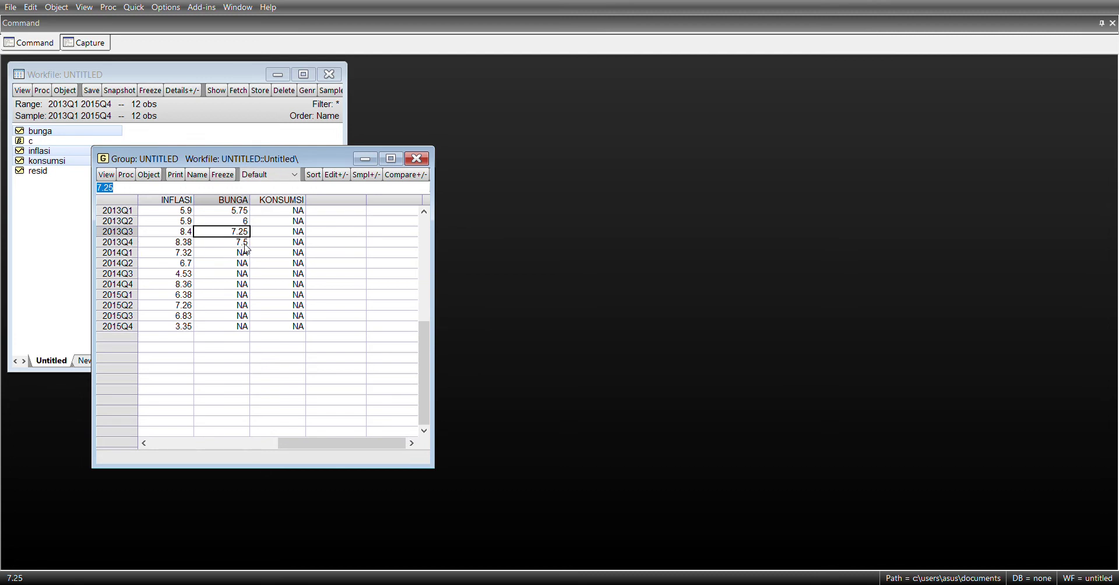
left_click(244, 246)
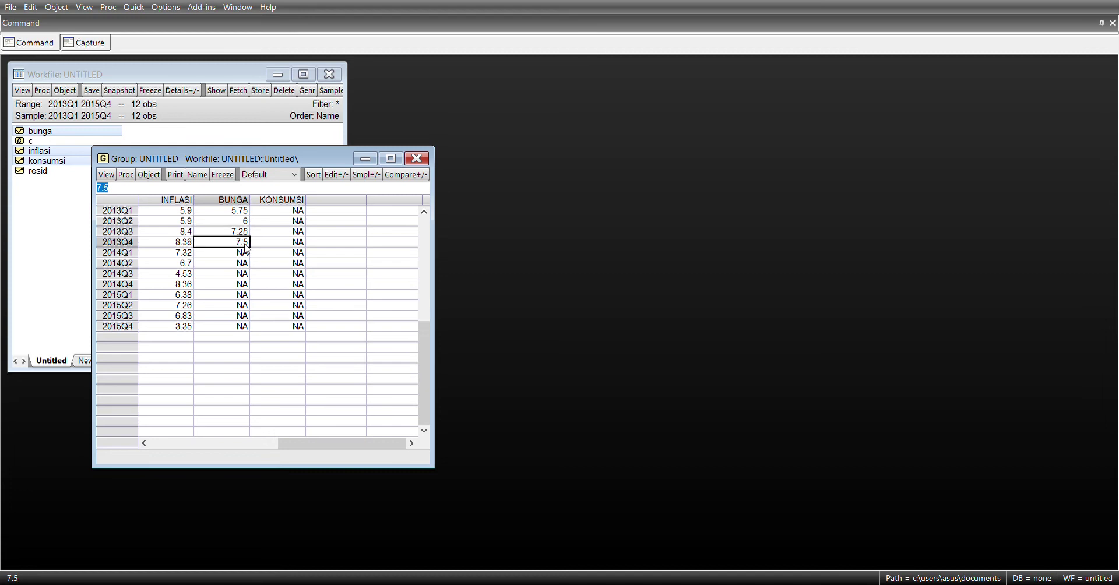
Step: Enter the BUNGA values for 2014Q1 to 2014Q4: 7.5, 7.5, 7.5 and 7.75
key("Return")
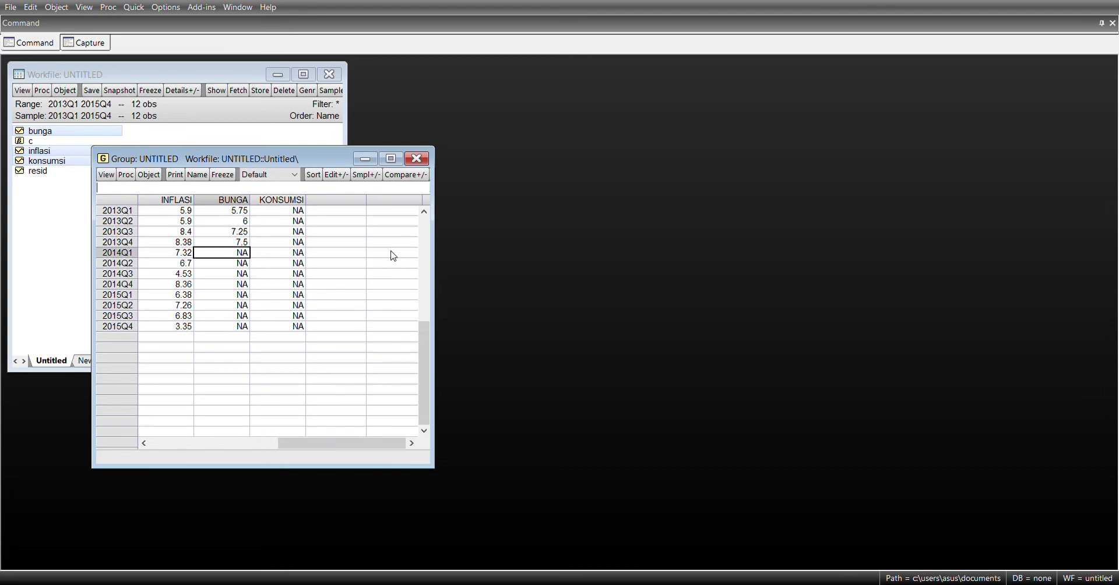
type("7.5")
key("Return")
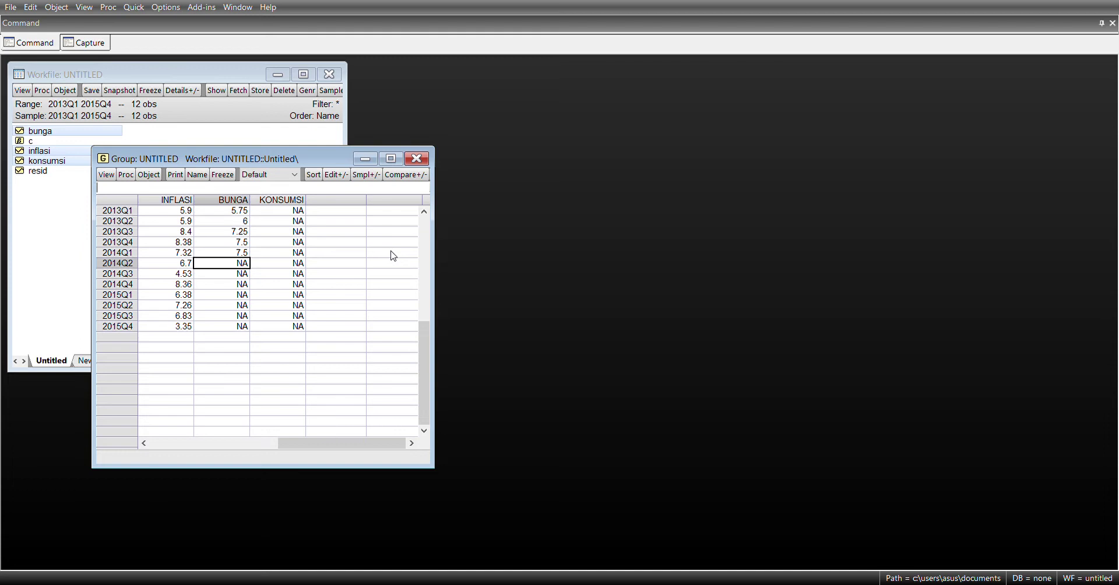
type("7.5")
key("Return")
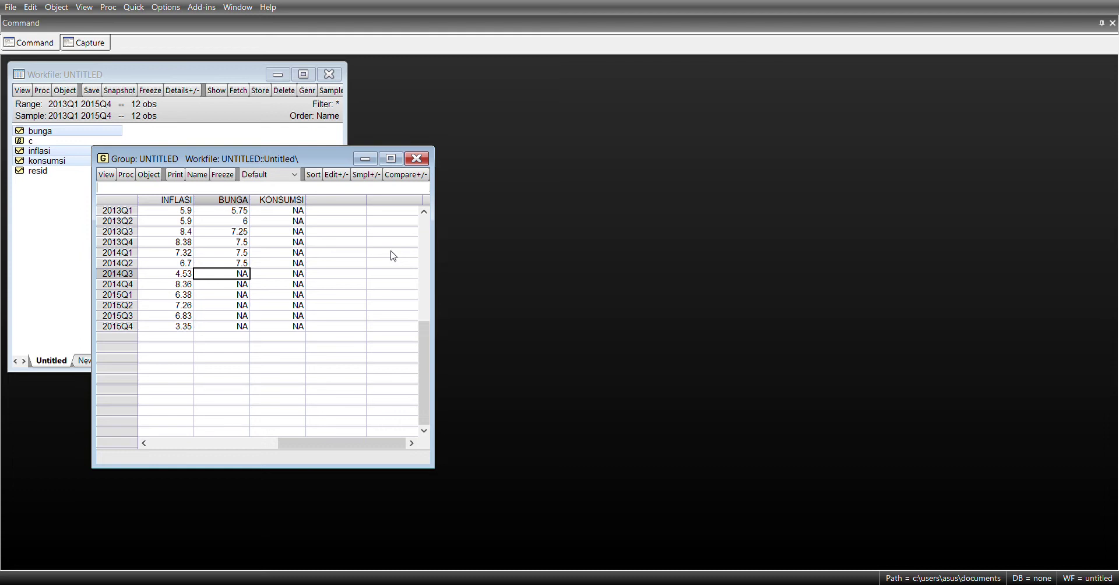
type("7.5")
key("Return")
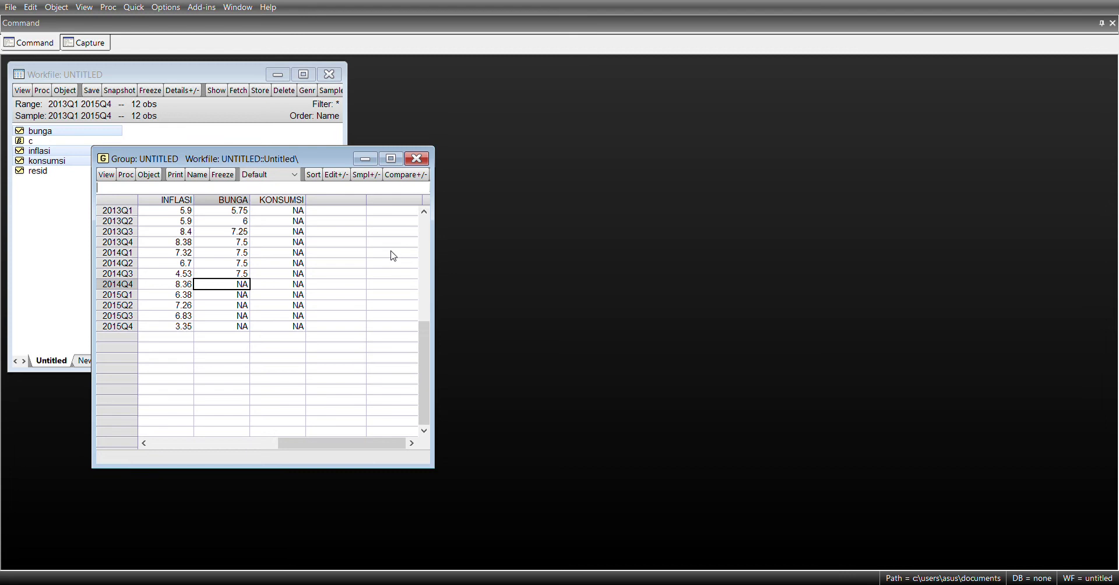
type("7.75")
key("Return")
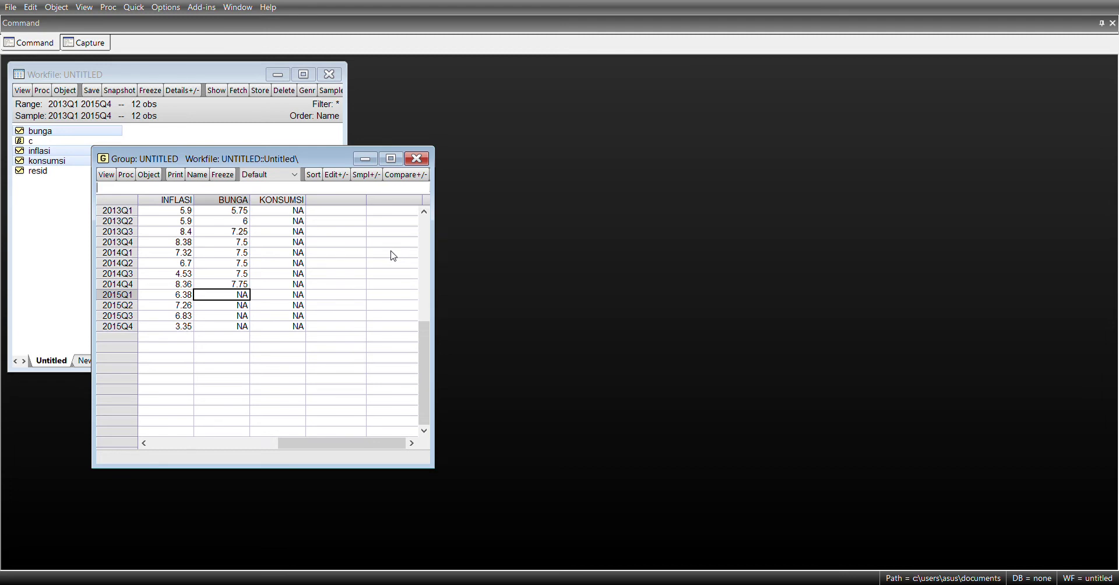
Step: Enter 7.5 as the BUNGA value for each quarter from 2015Q1 to 2015Q4
type("7.5")
key("Return")
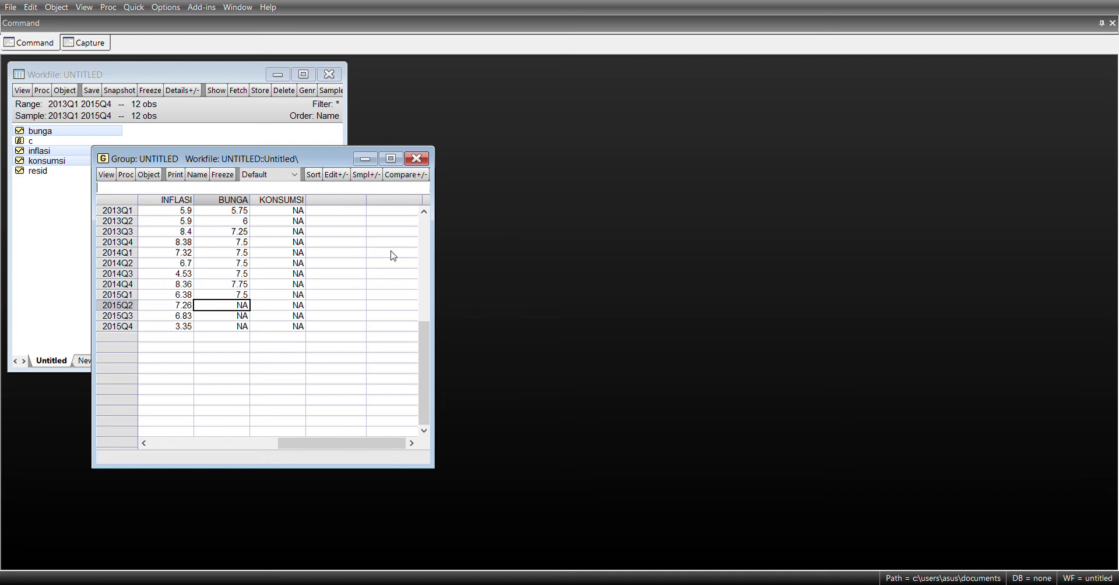
type("7.5")
key("Return")
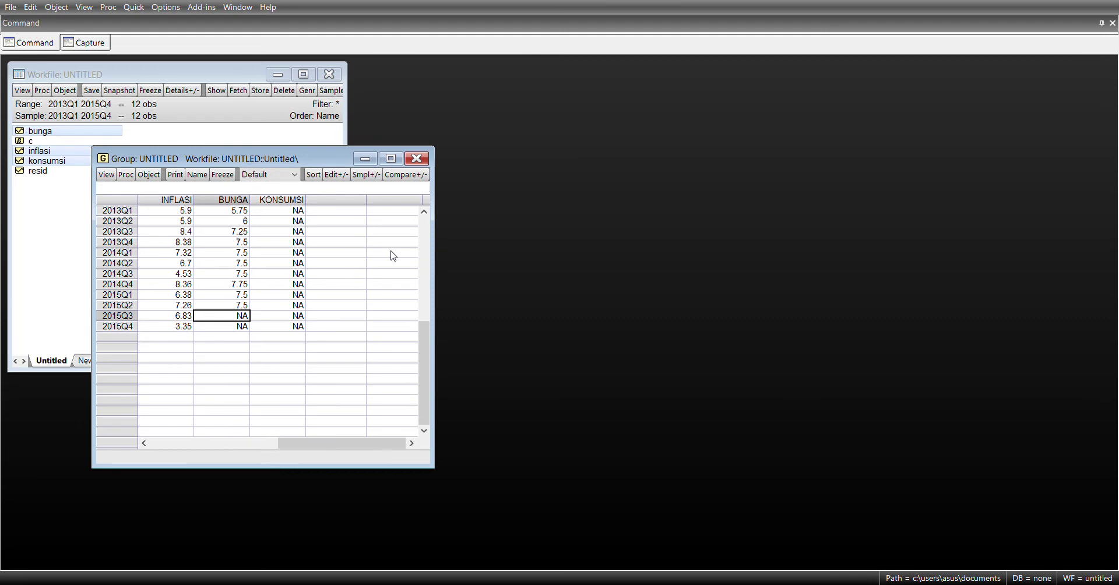
type("7.5")
key("Return")
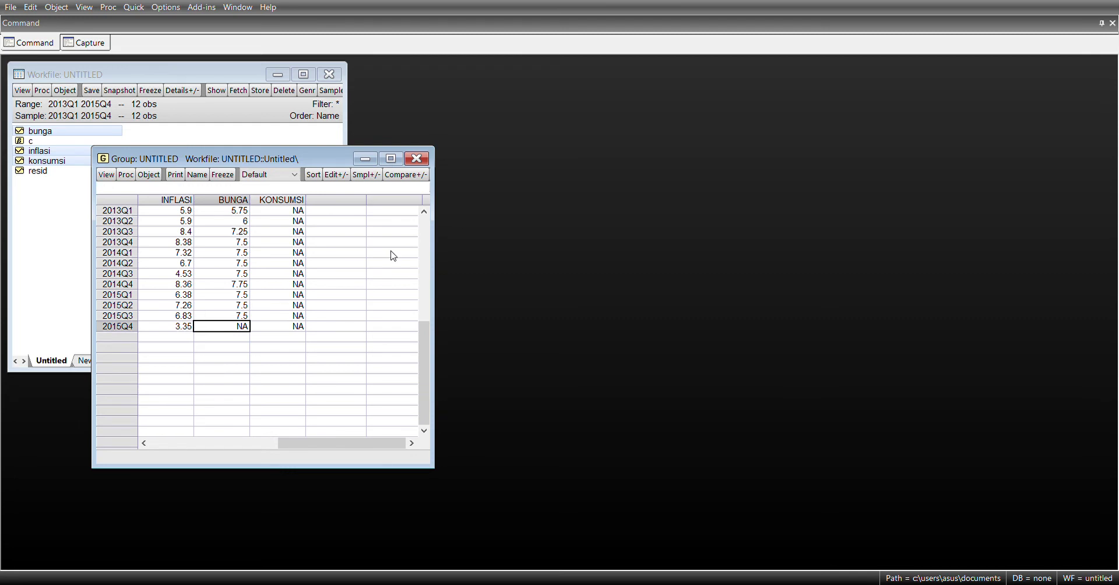
type("7.5")
left_click(318, 242)
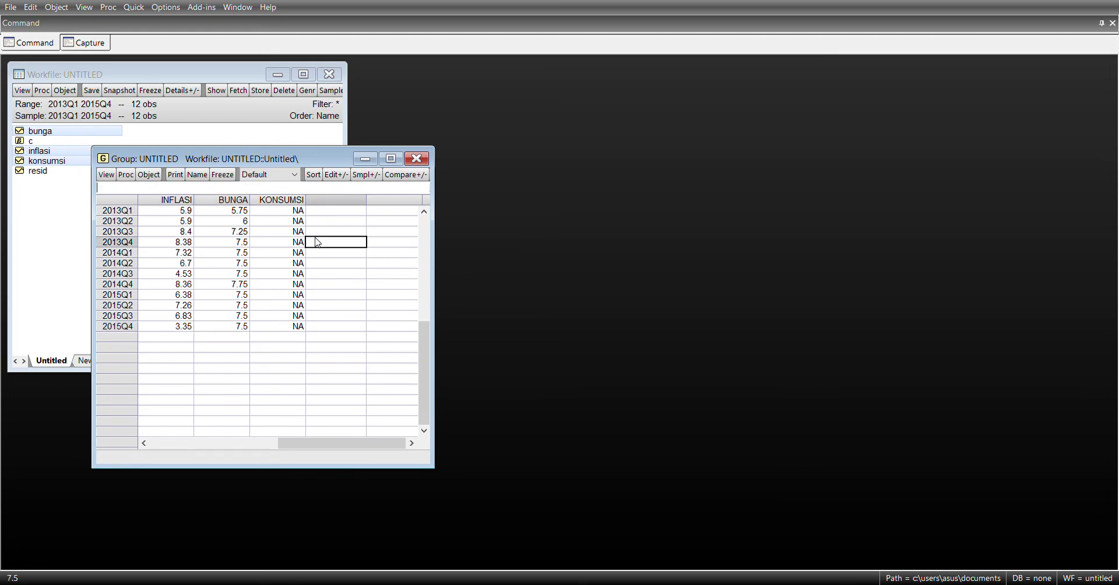
Step: Enter the KONSUMSI values for 2013Q1 to 2013Q4: 1219072, 1286559, 1329061 and 1405155
left_click(295, 213)
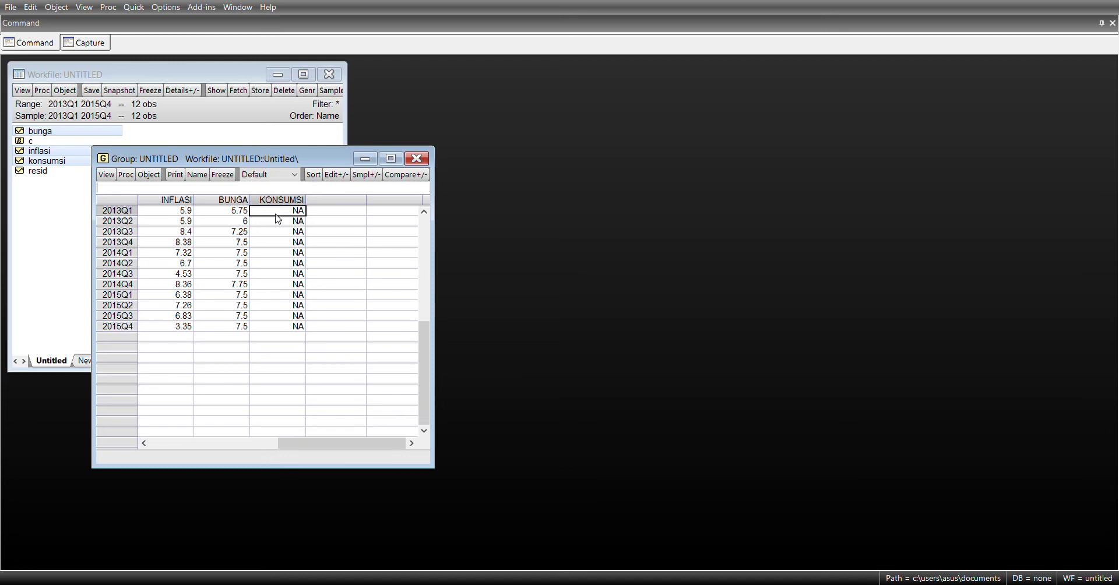
type("1219072")
left_click(278, 220)
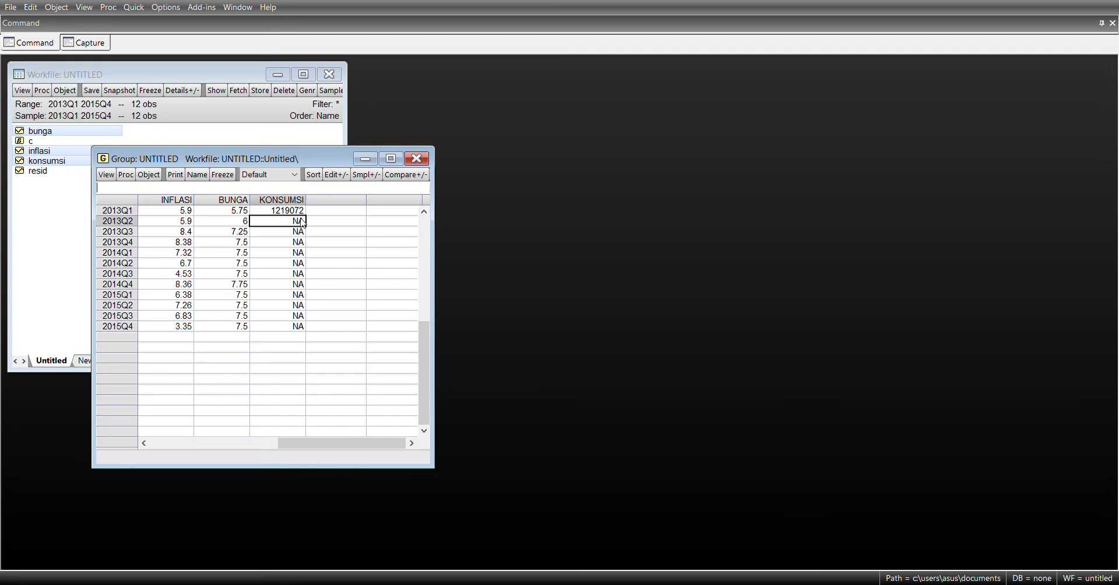
type("1286559")
key("Return")
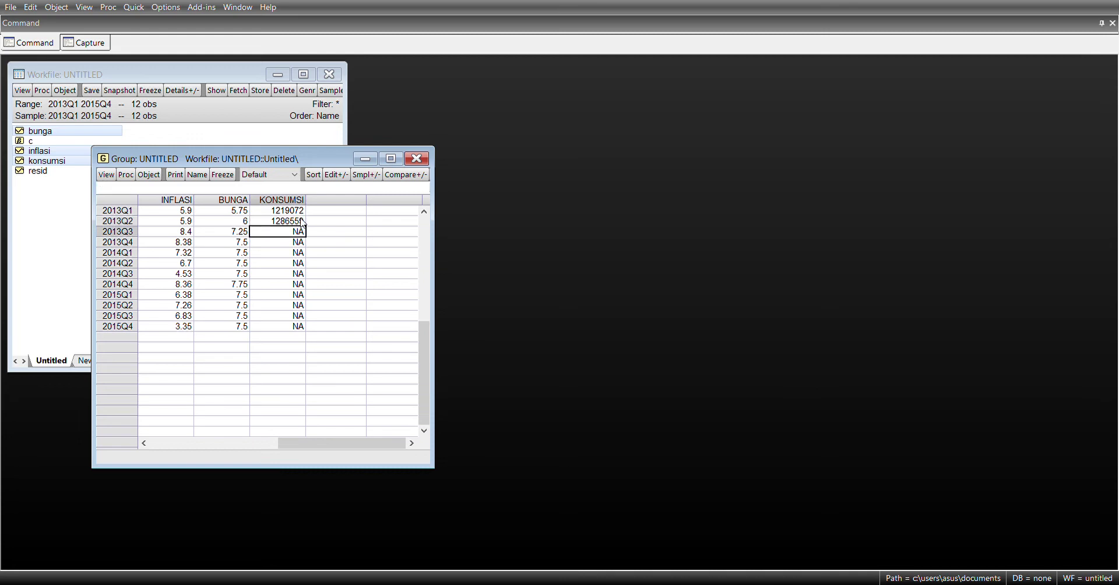
type("132905")
key("BackSpace")
type("61")
key("Return")
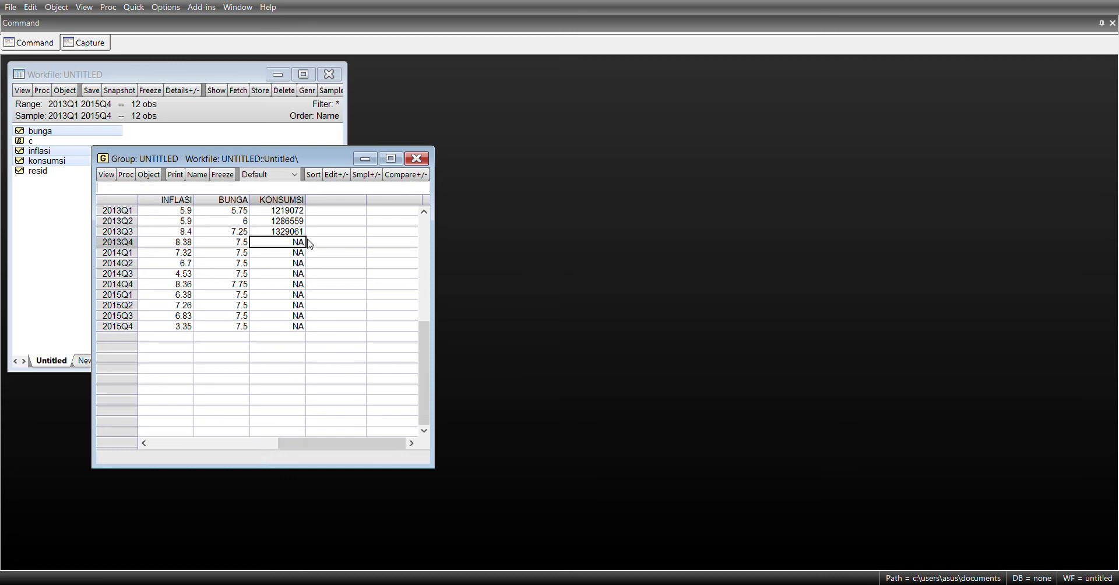
type("1405155")
key("Return")
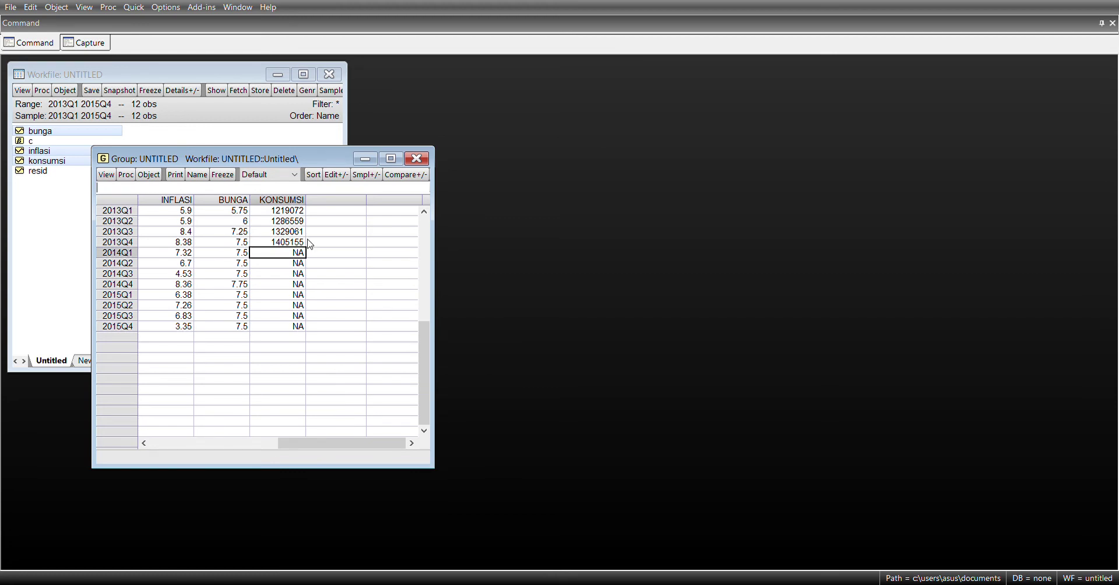
Step: Enter the KONSUMSI values for 2014Q1 to 2014Q4: 1287621, 1344308, 1390247 and 1464546
type("1287621")
key("Return")
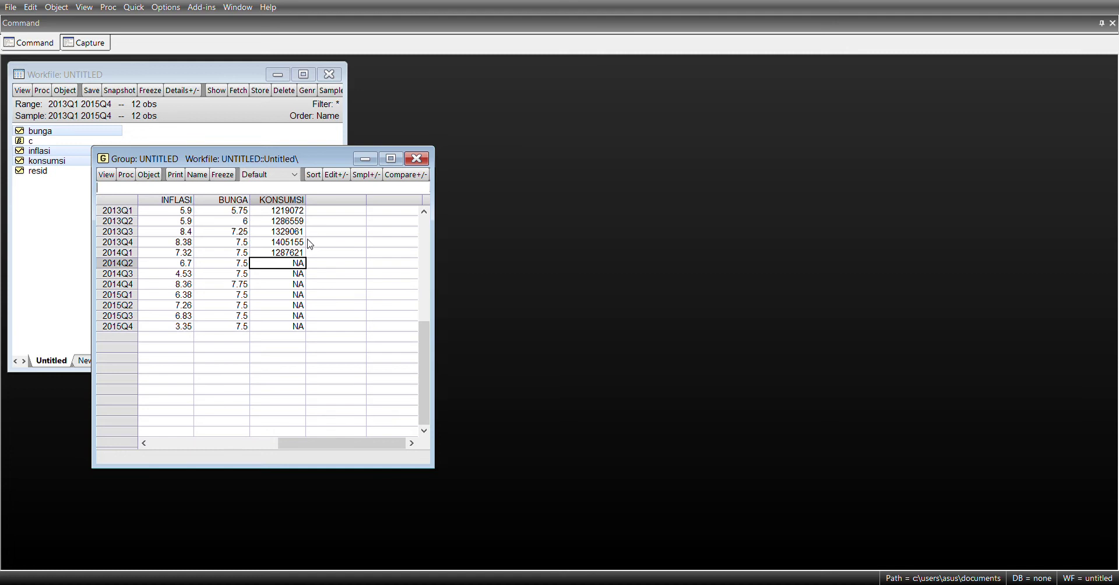
type("1344308")
key("Return")
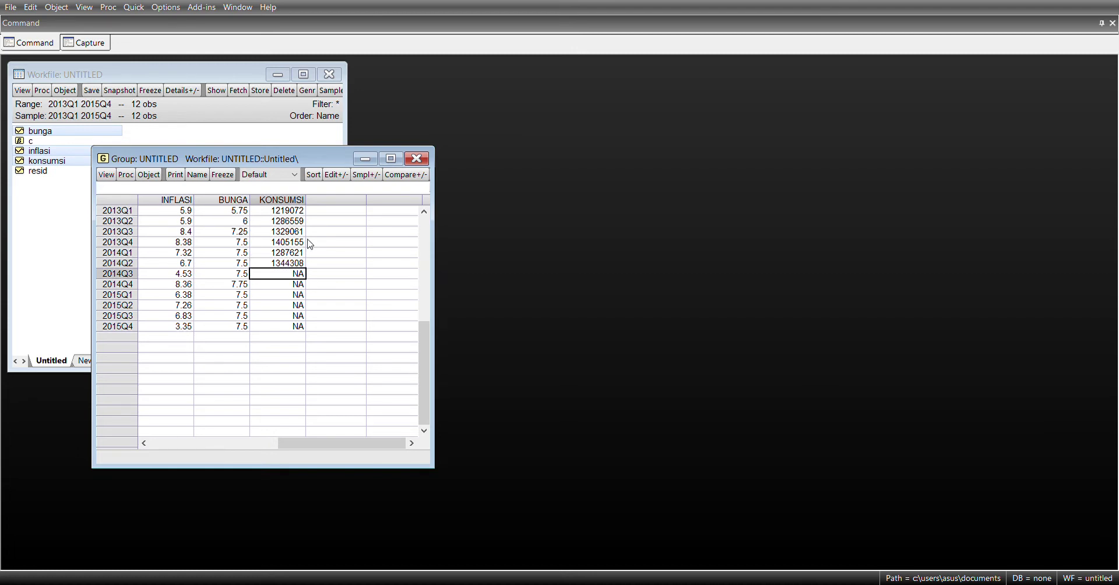
type("1390247")
key("Return")
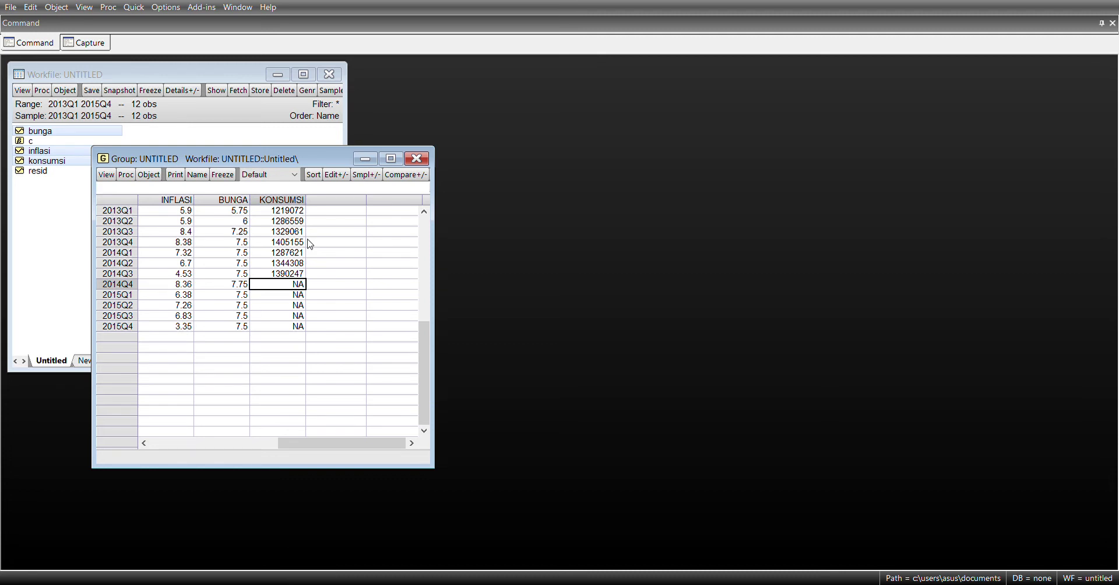
type("1464546")
key("Return")
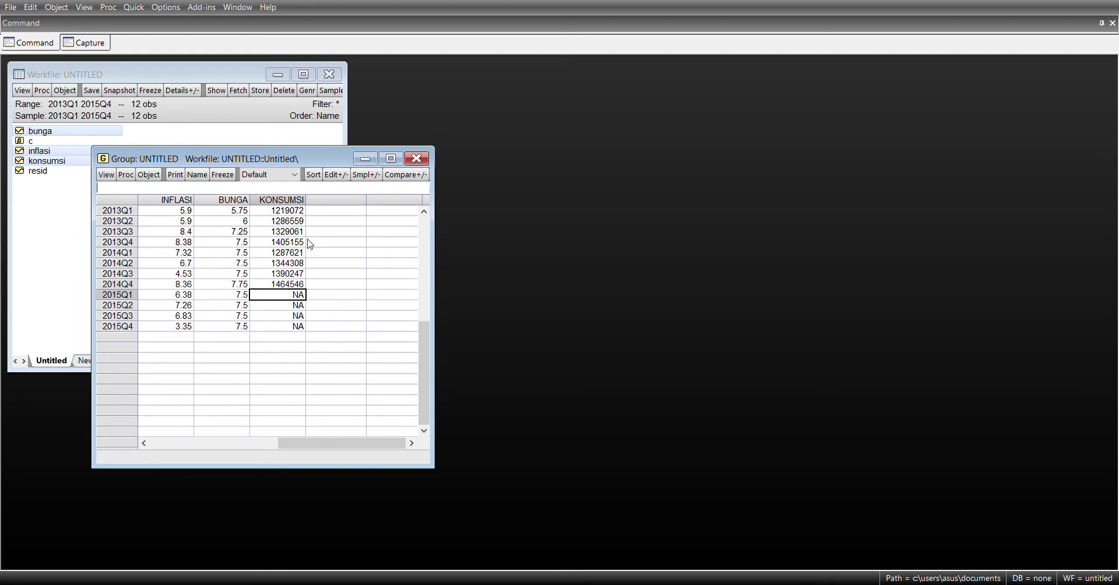
Step: Enter the KONSUMSI values for 2015Q1 to 2015Q4: 1345851, 1403365, 1463365 and 1542934
type("1345851")
key("Return")
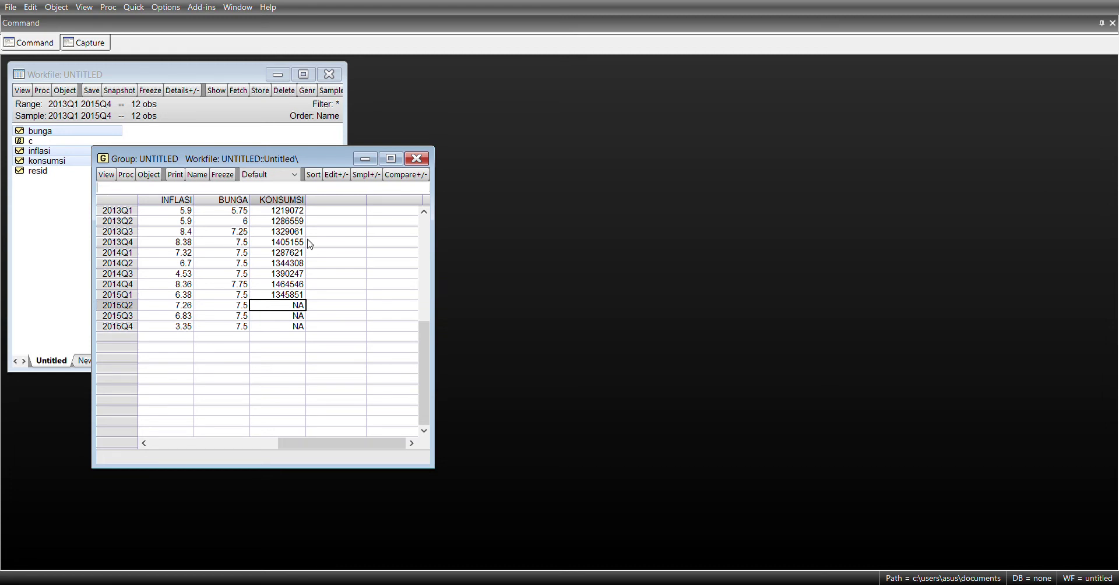
type("1403365")
key("Return")
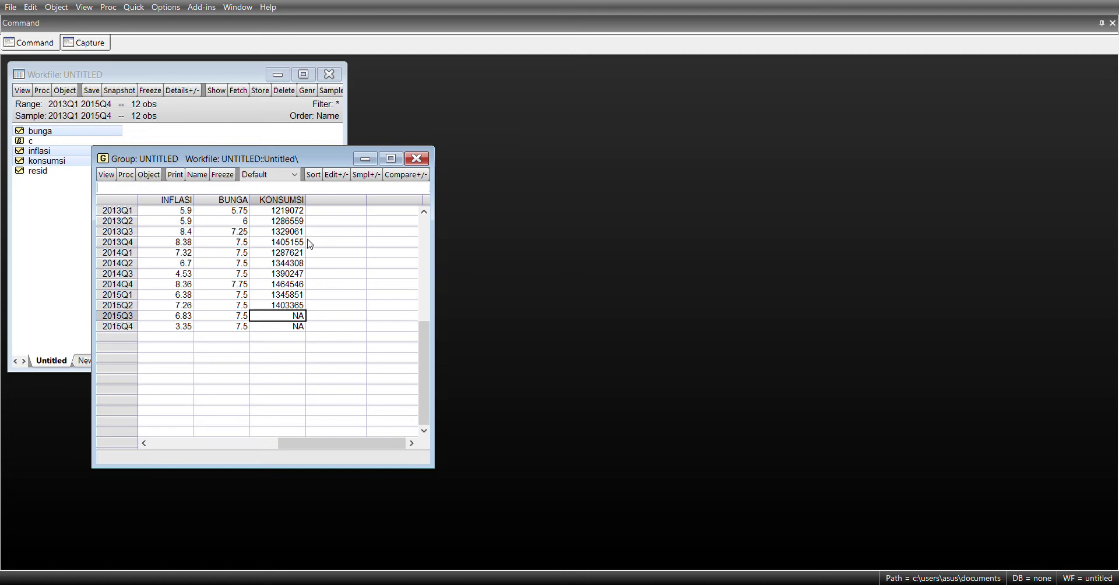
type("1463")
type("365")
key("Return")
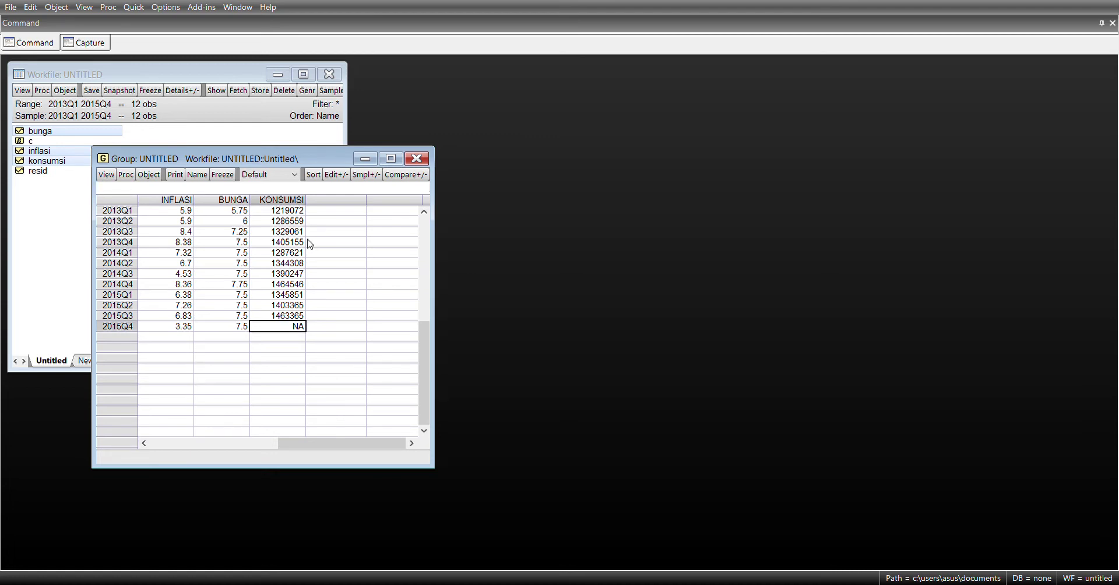
type("15429")
type("34")
key("Return")
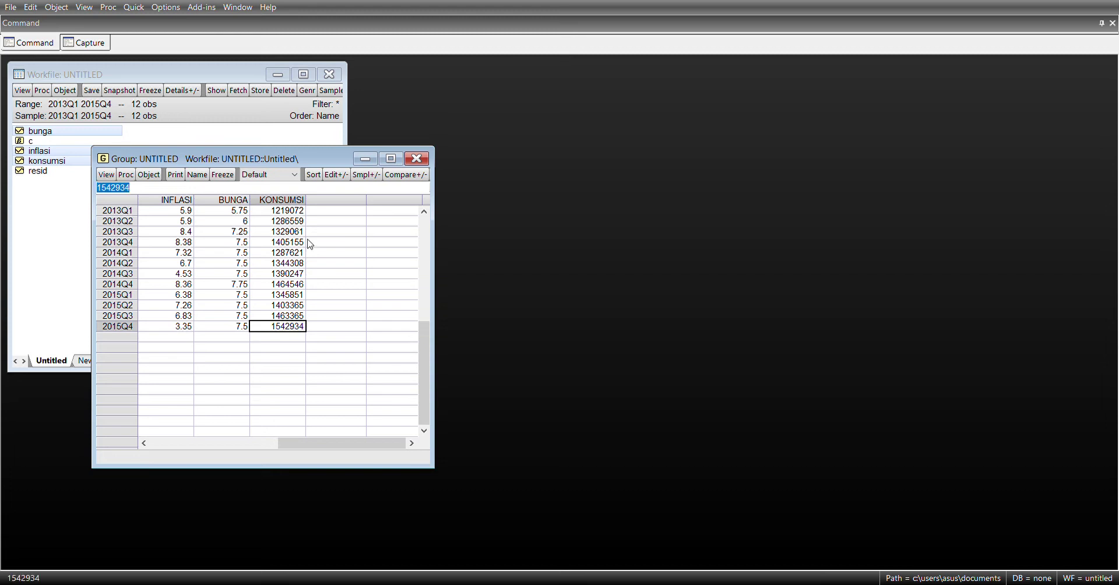
Step: Turn off edit mode in the group of three series and close the group
left_click(329, 295)
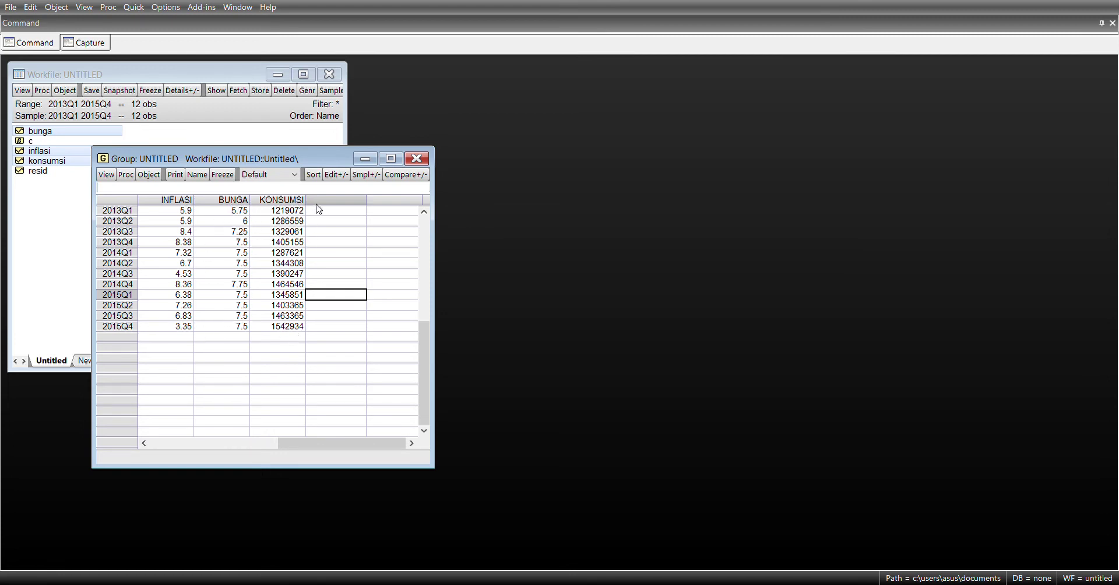
left_click(338, 176)
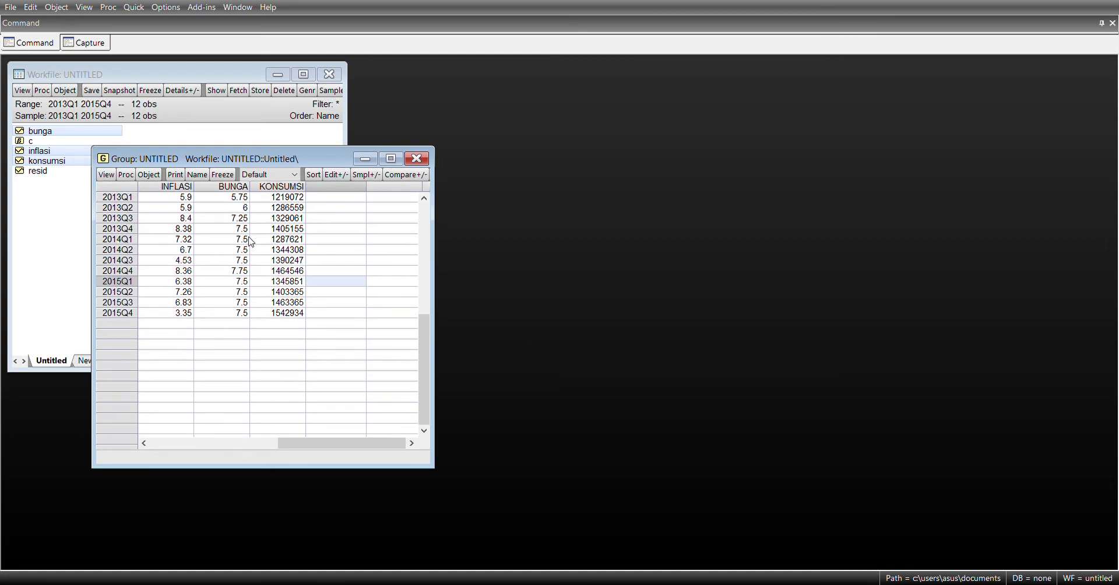
left_click(415, 161)
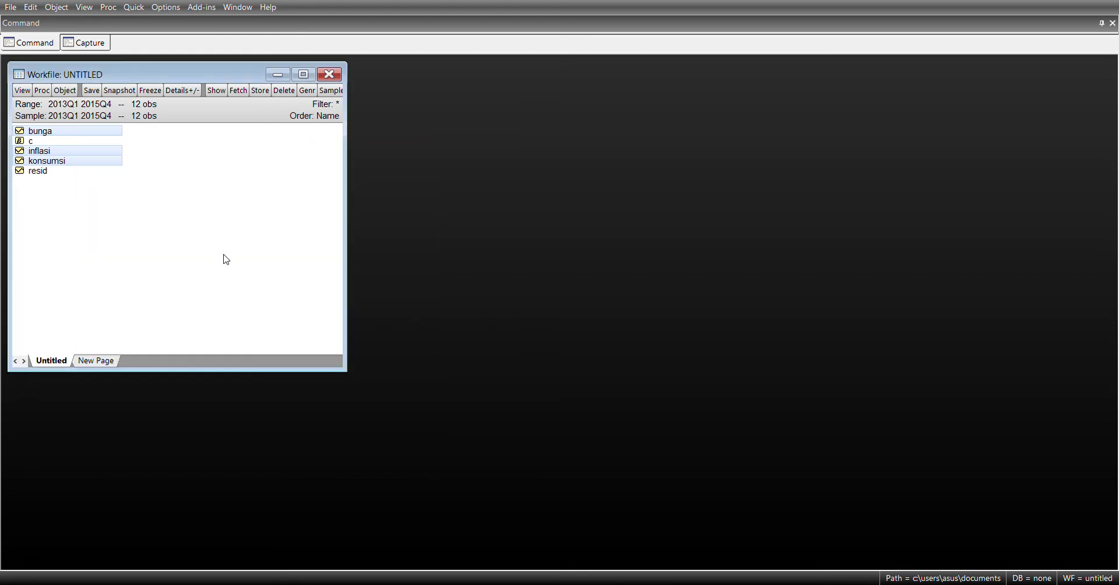
Step: Open the inflasi, bunga and konsumsi series one by one to check their data, and close all three
double_click(55, 152)
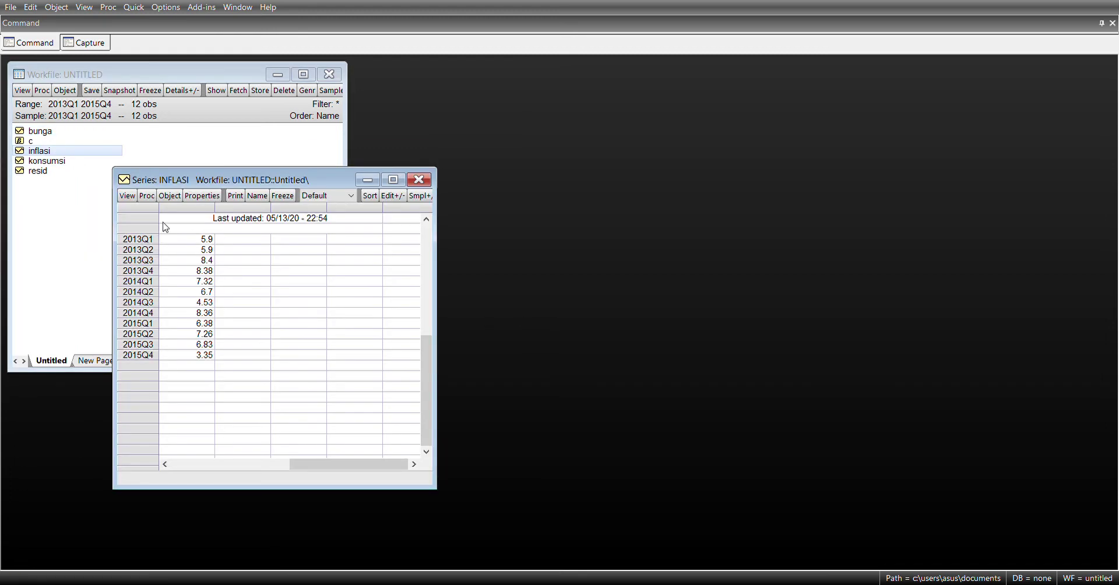
double_click(47, 132)
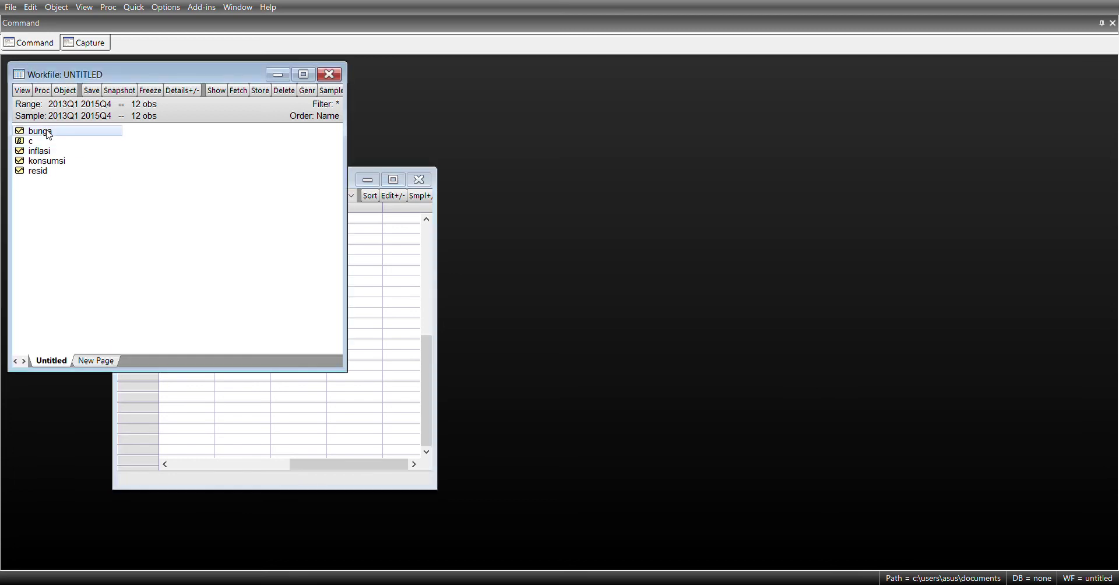
double_click(50, 163)
left_click(50, 163)
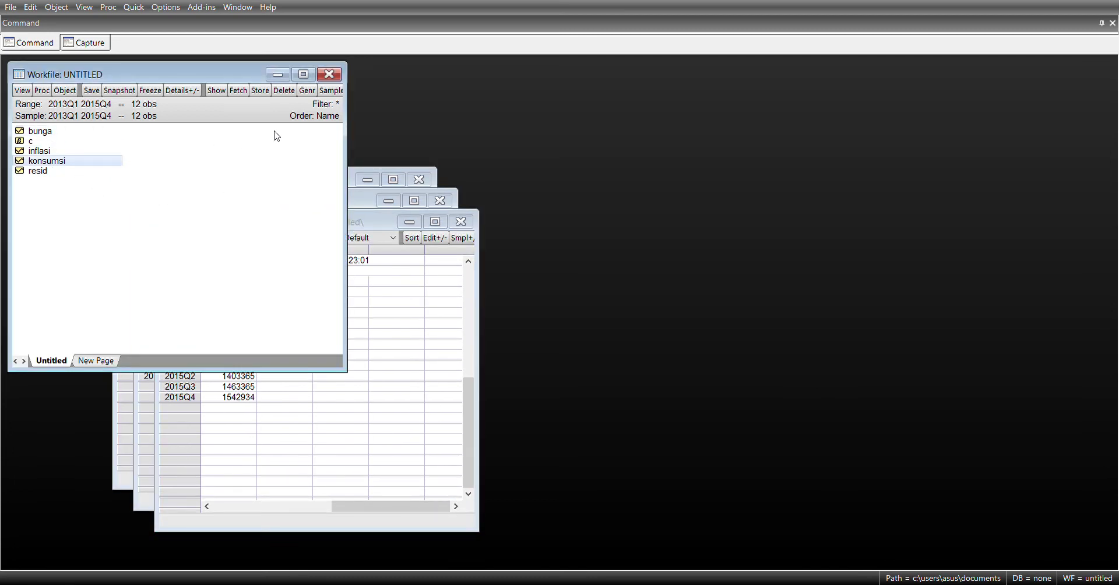
left_click(460, 221)
left_click(440, 201)
left_click(420, 180)
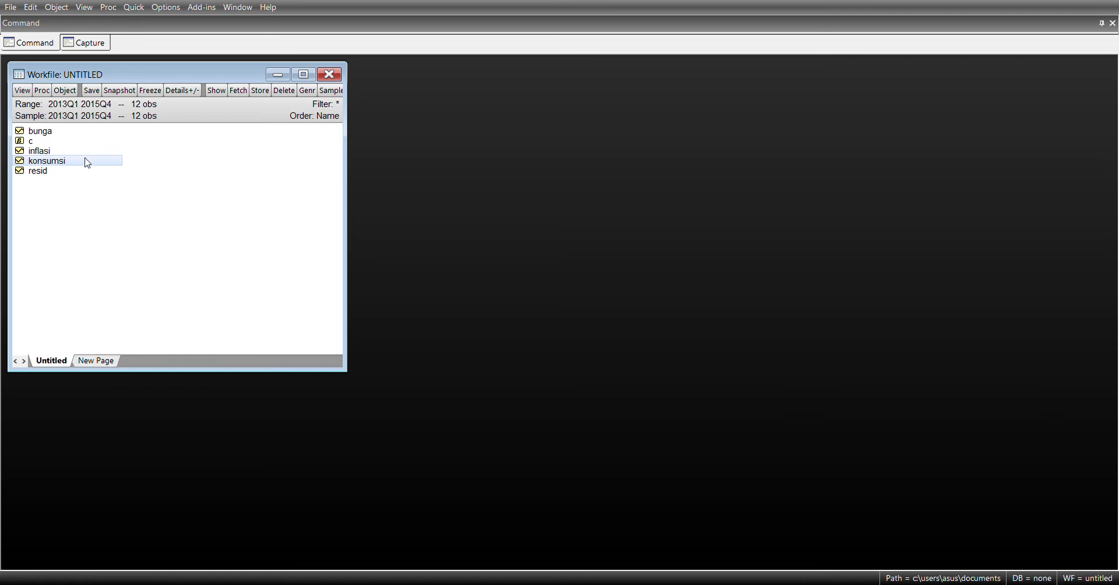
left_click(99, 184)
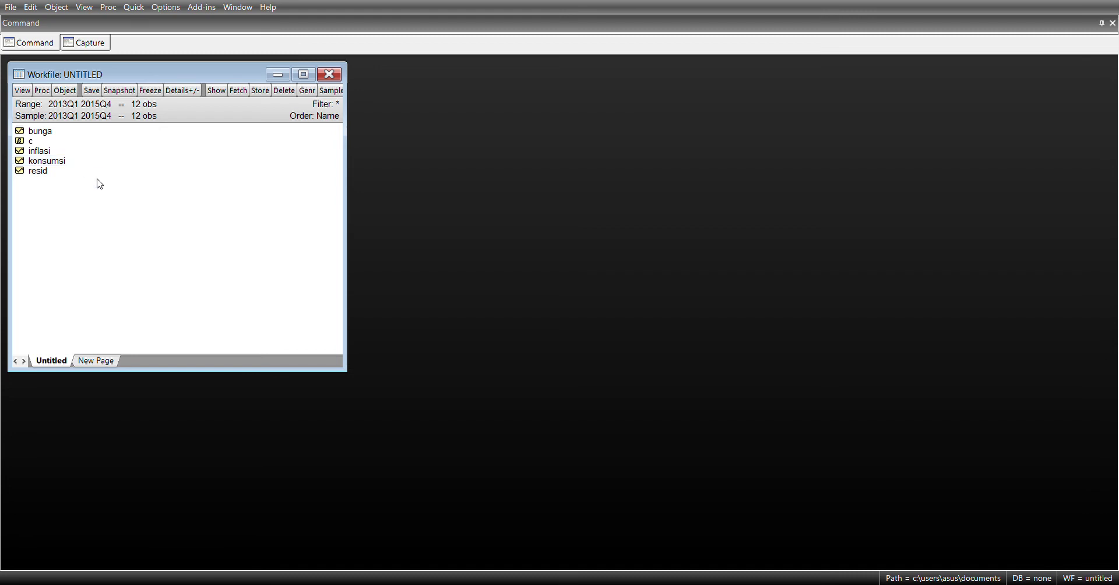
left_click(65, 161)
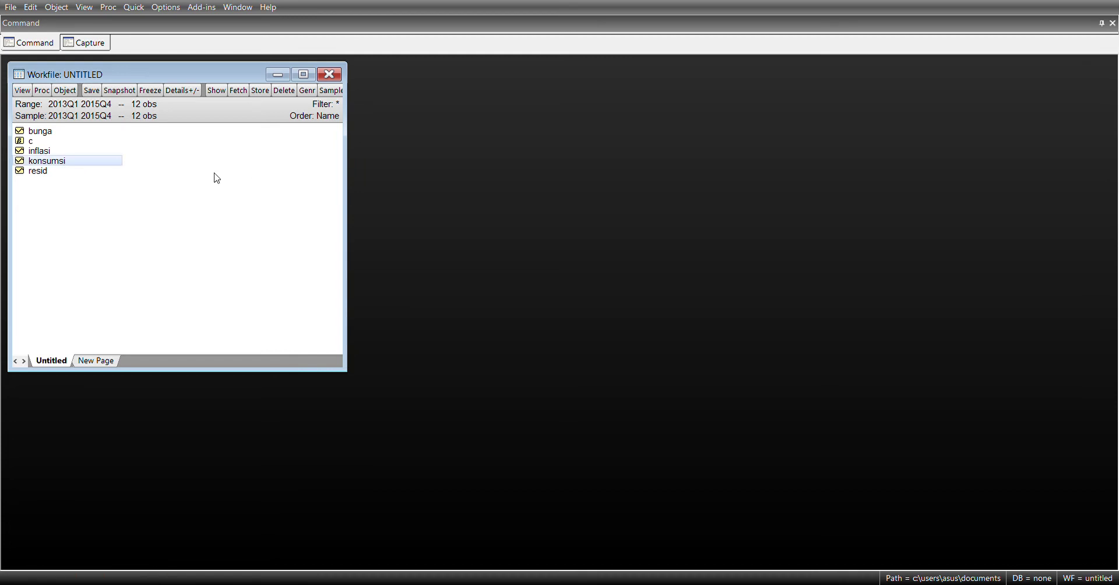
left_click(47, 152, "ctrl")
left_click(50, 132, "ctrl")
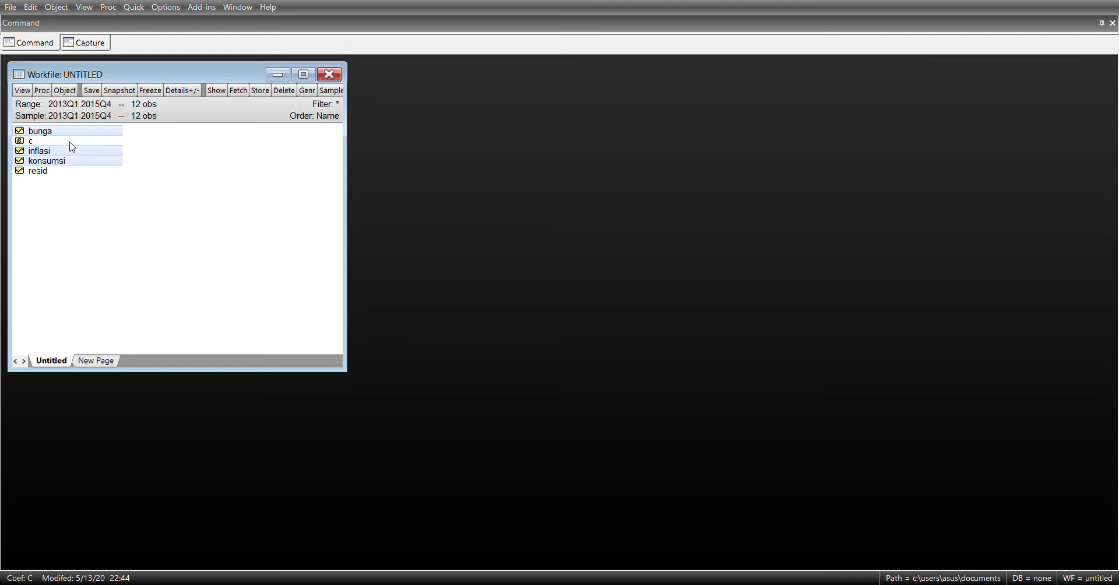
left_click(154, 188)
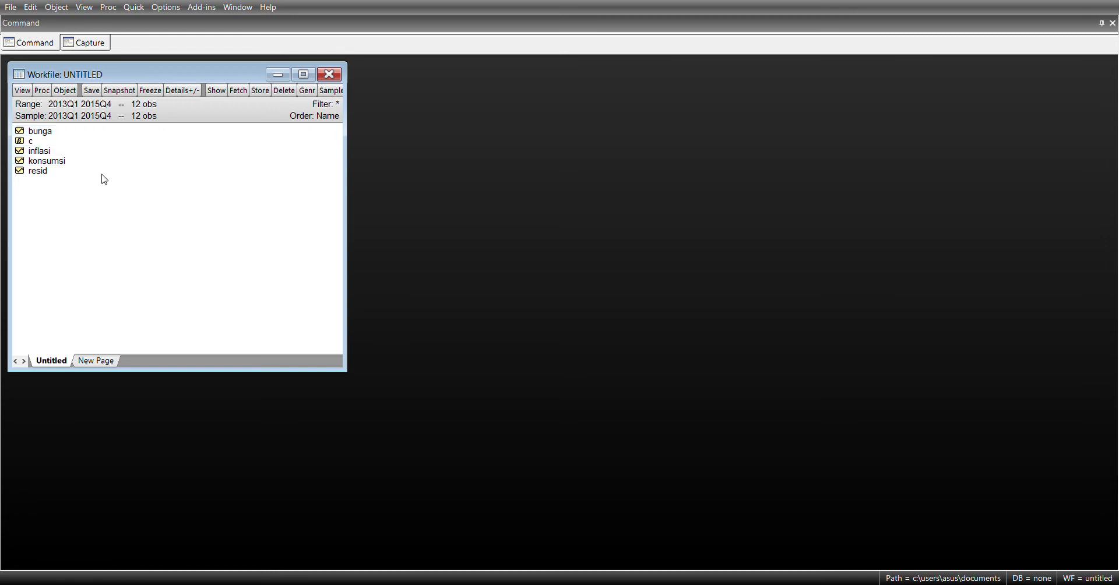
Step: Select inflasi first, followed by konsumsi and bunga, and estimate a least squares equation with inflasi as the dependent variable
left_click(49, 153)
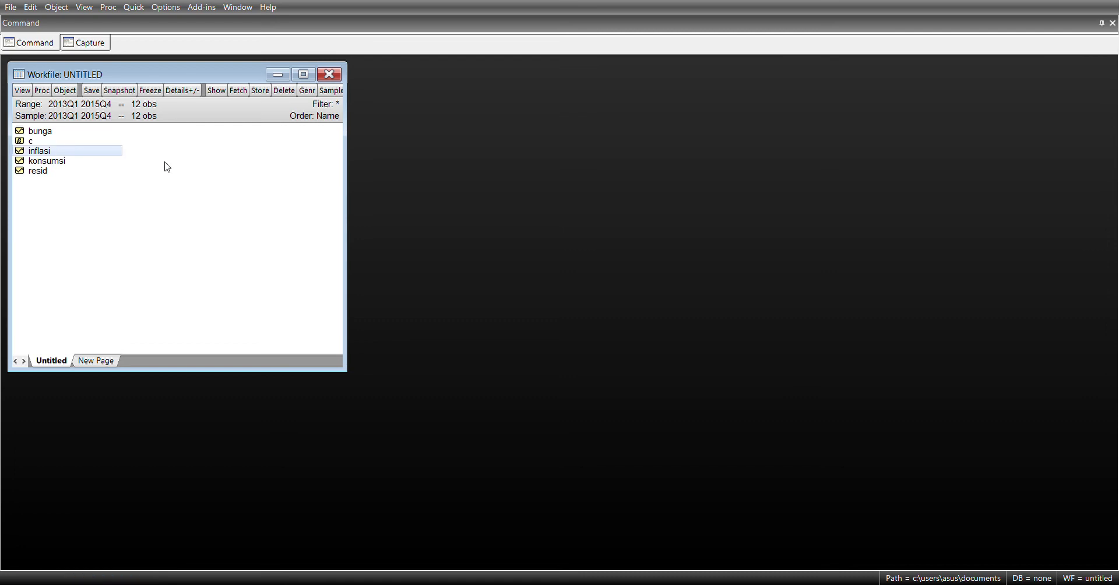
left_click(61, 162, "ctrl")
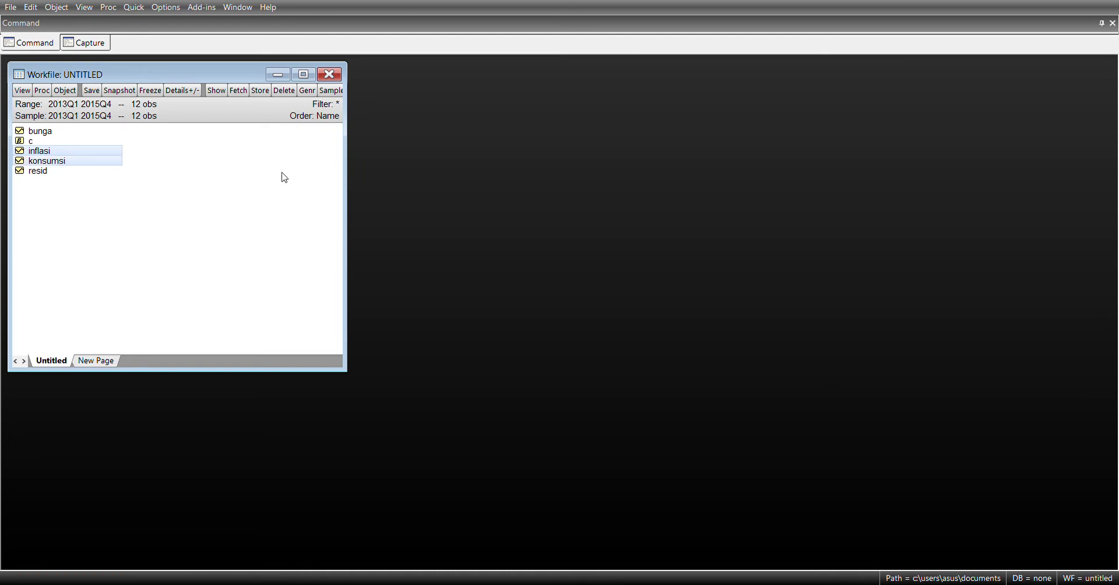
left_click(48, 133, "ctrl")
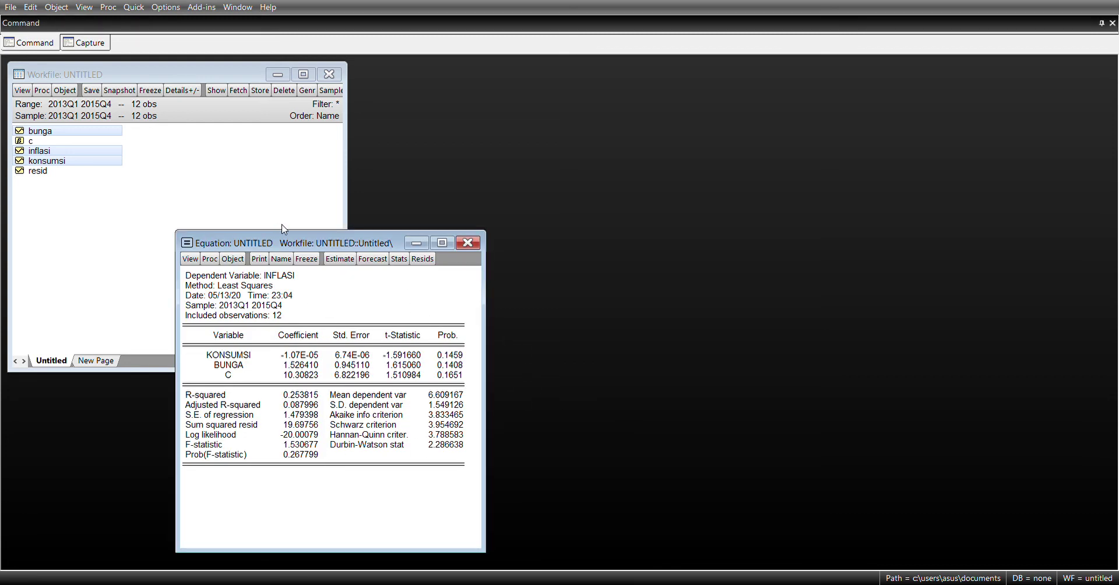
Step: Place the equation window beside the workfile and open the equation's list of available views
left_click_drag(307, 243, 491, 82)
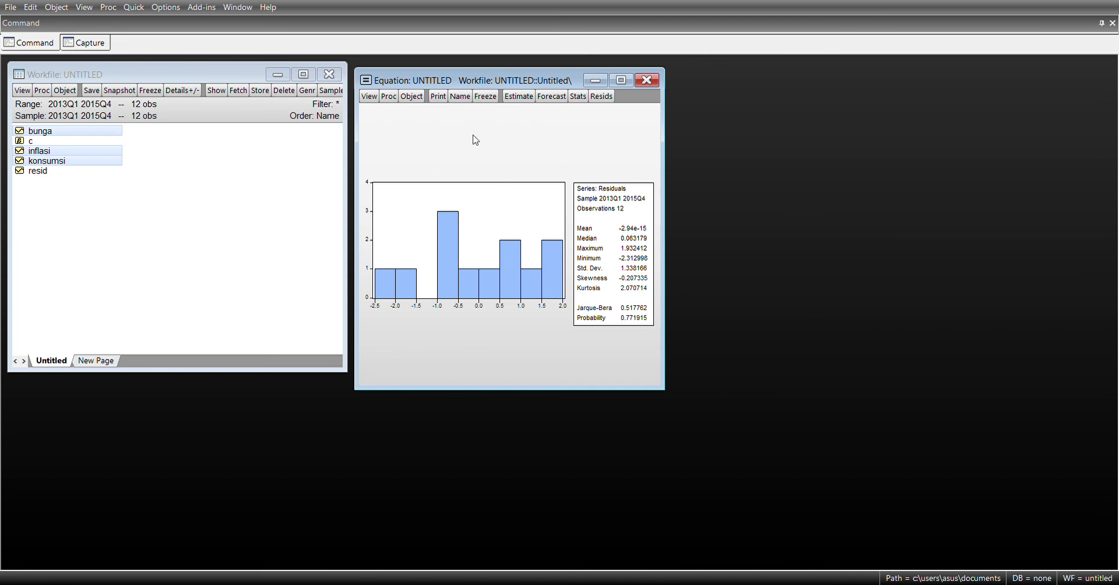
left_click(369, 96)
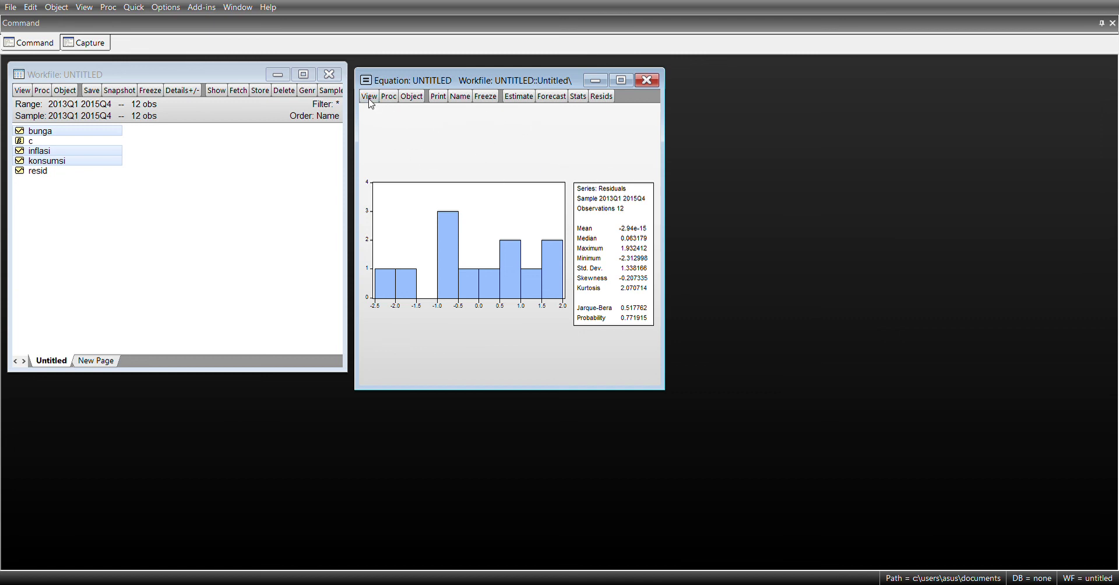